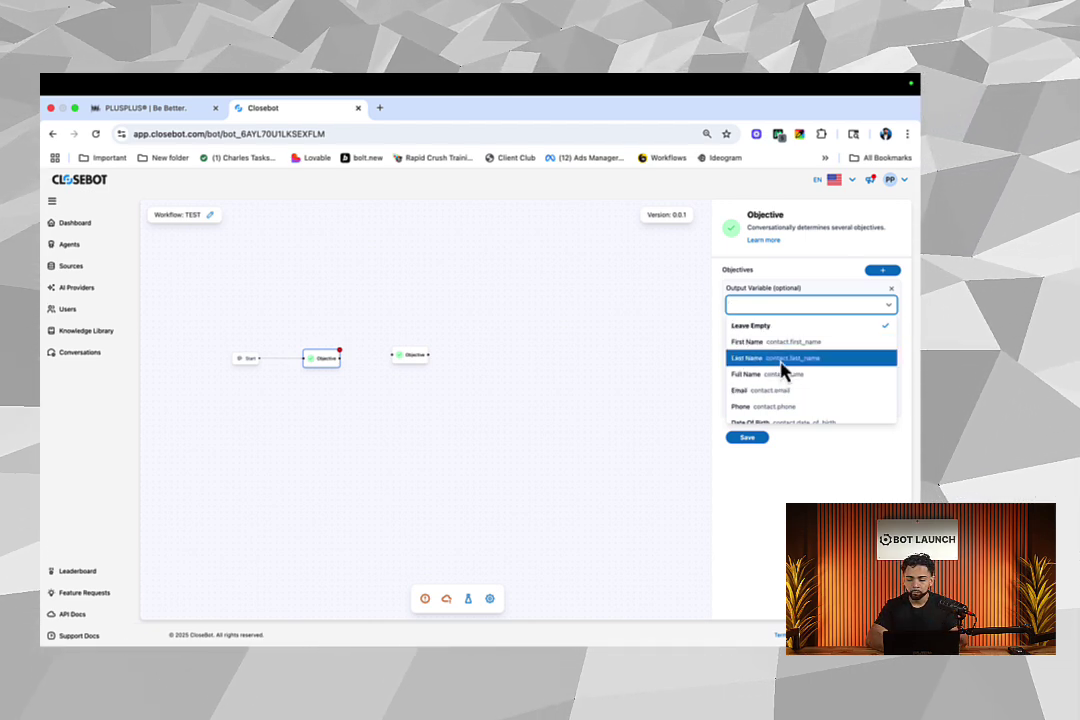
Step: Set the first objective's output variable to First Name (contact.first_name) and save it
scroll(790, 380, "down", 5)
scroll(795, 385, "up", 6)
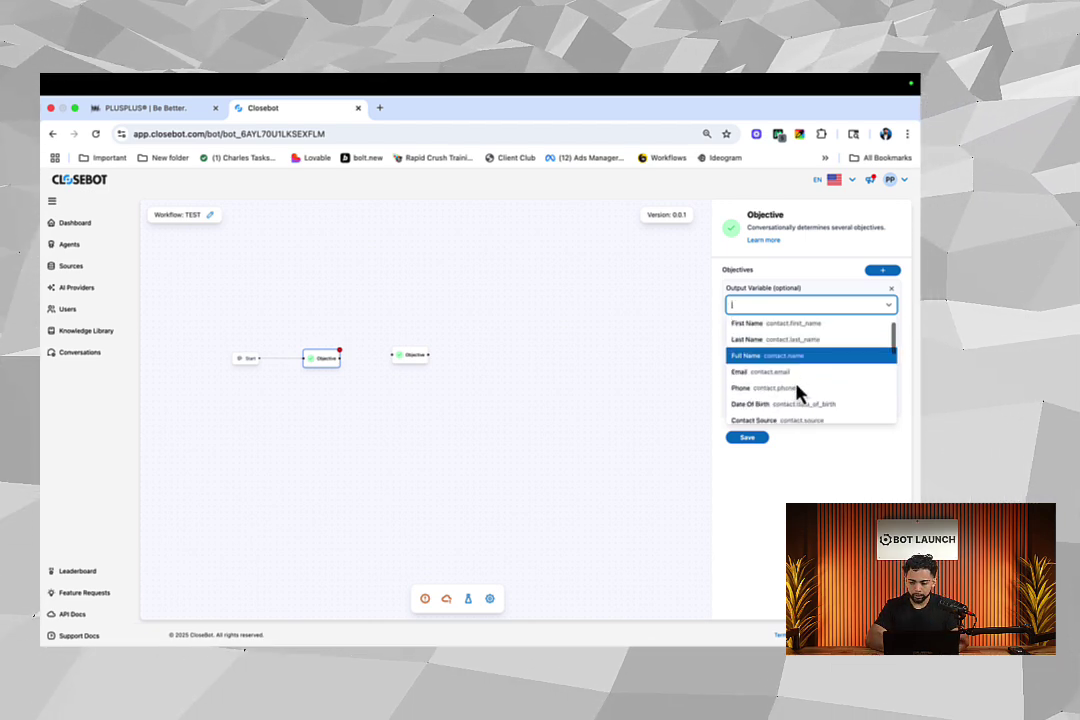
left_click(781, 343)
left_click(757, 438)
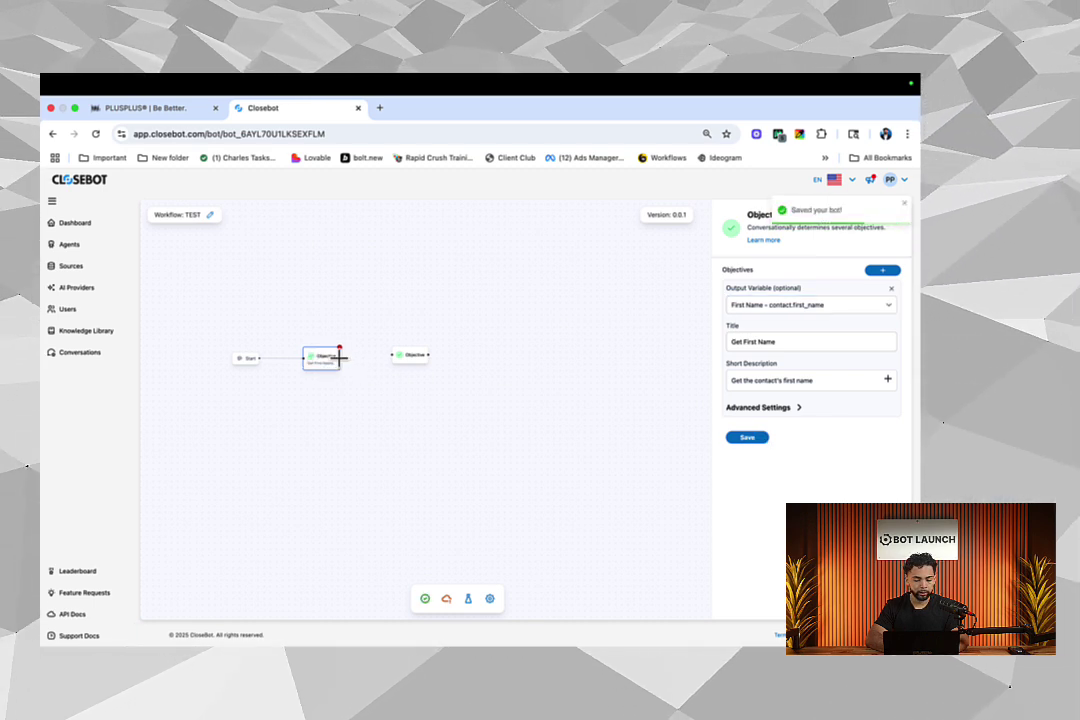
Step: Connect the Get First Name objective to the second one and enter title "Credit Score" and description "Determine the contacts current credit score"
left_click_drag(339, 357, 403, 370)
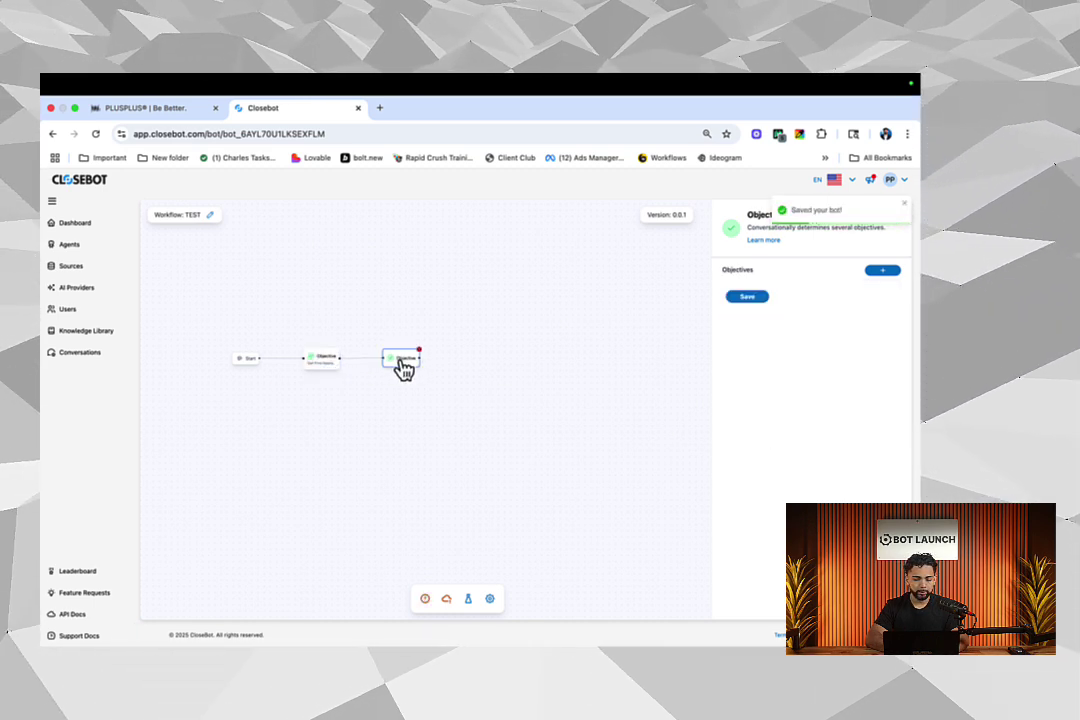
left_click(884, 270)
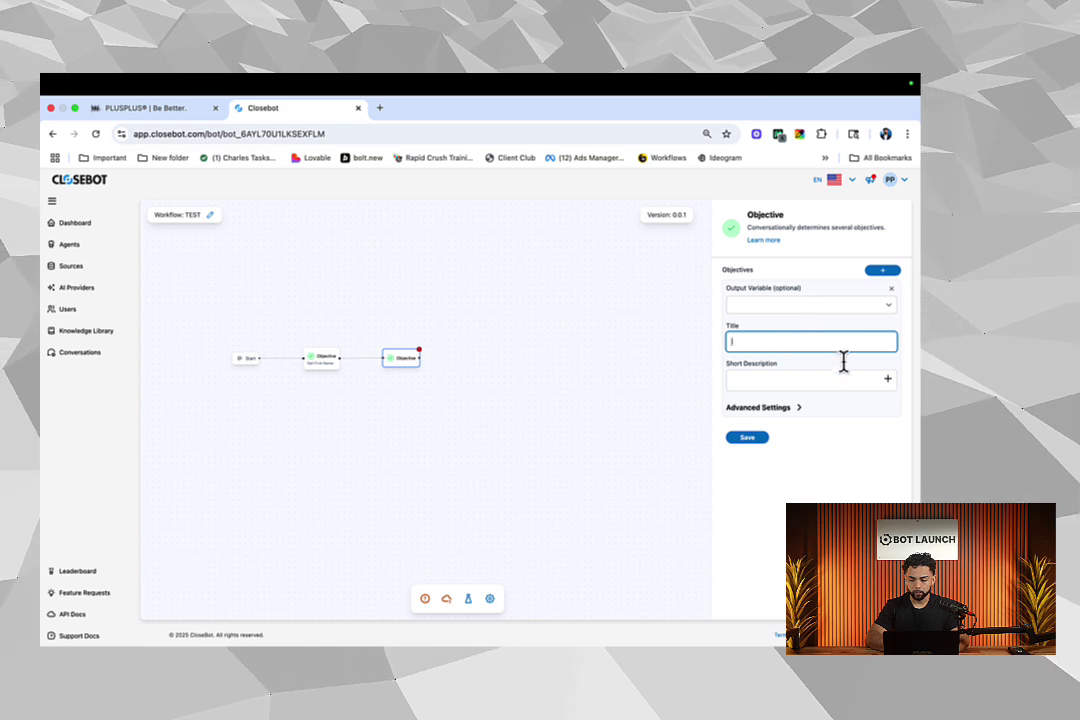
type("Credit Score")
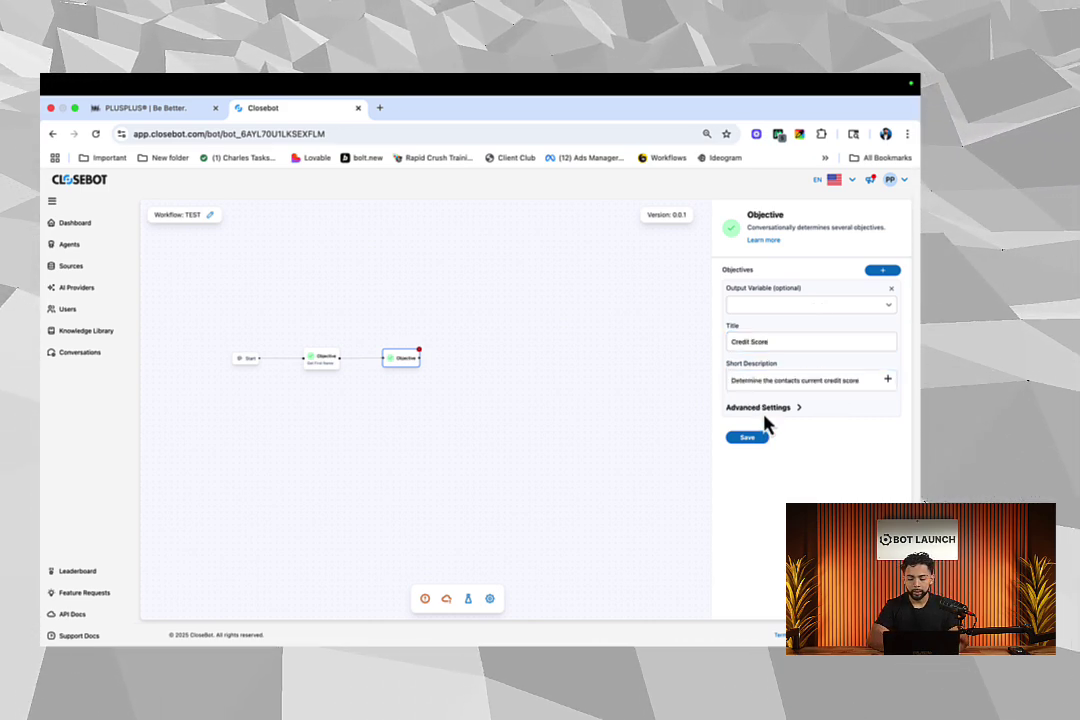
Step: Add the extra prompt "We recommend having higher than a 620 credit score." to the Credit Score objective and save it
left_click(758, 407)
left_click(762, 437)
type("We recommend having higher than a 620 credit score.")
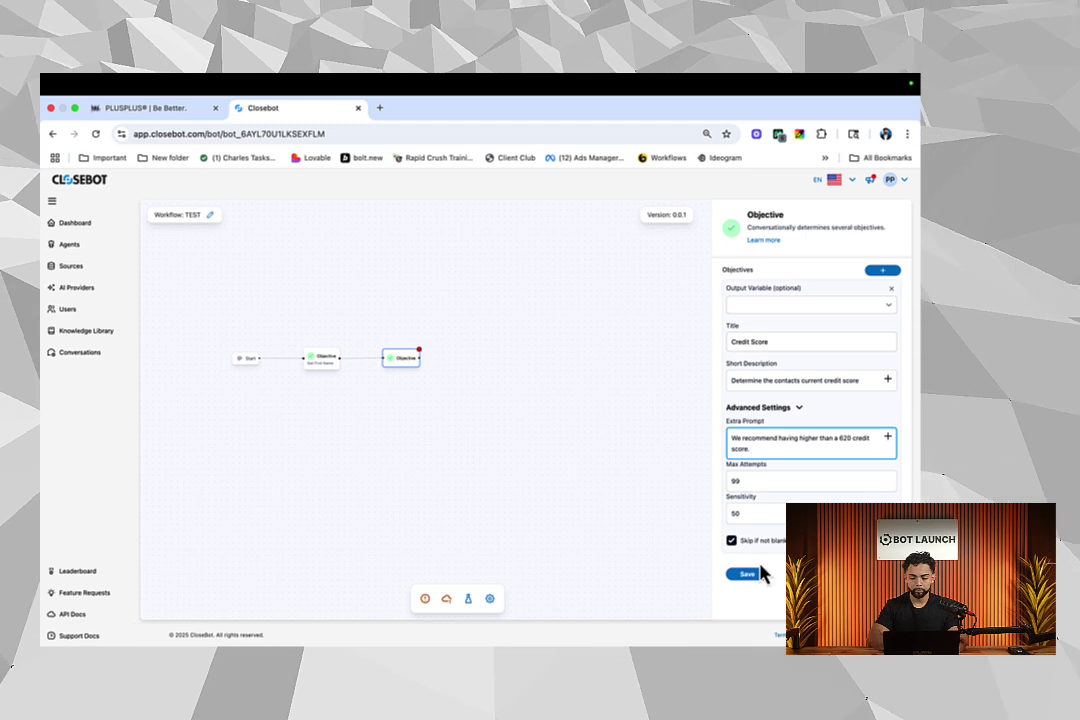
left_click(575, 395)
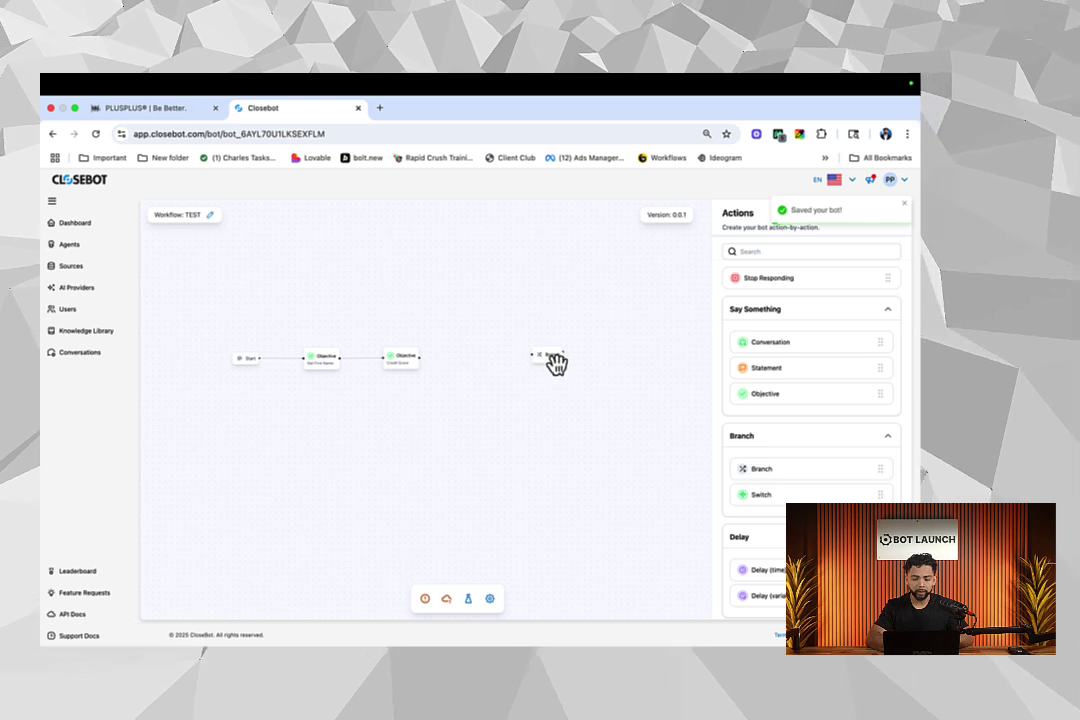
Step: Connect the Branch after the Credit Score objective and save an AI-powered condition: "is their credit score equal to or higher than 620"
left_click_drag(557, 363, 502, 366)
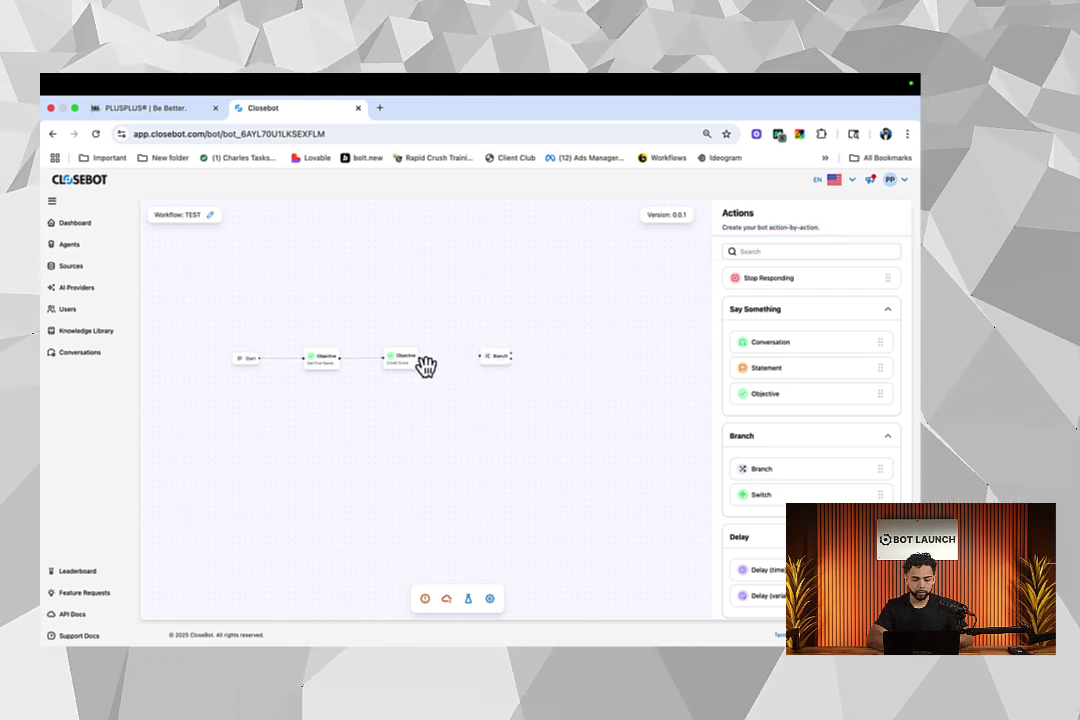
left_click_drag(419, 357, 482, 366)
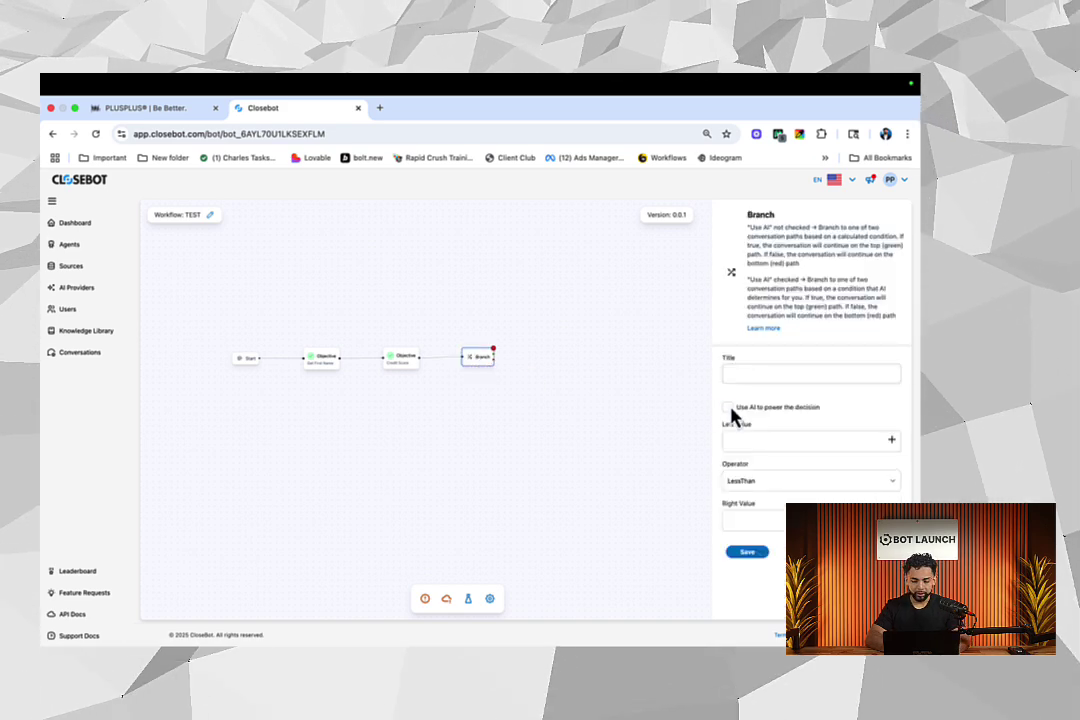
left_click(763, 441)
type("is their credit score equal to or higher than 620")
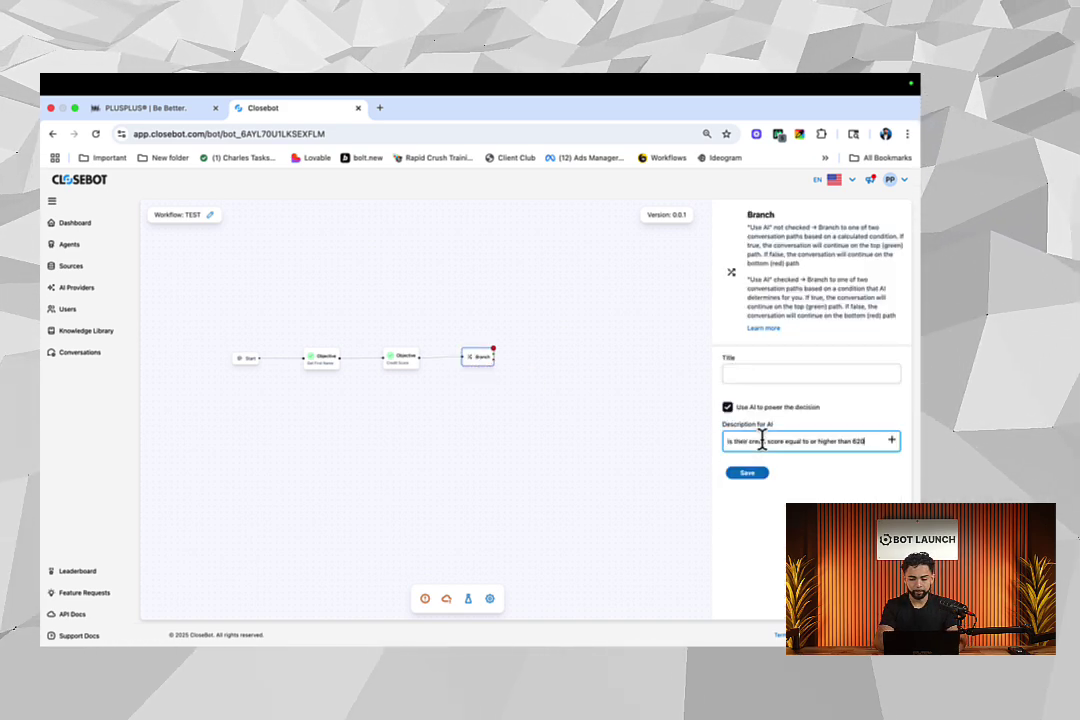
left_click(760, 474)
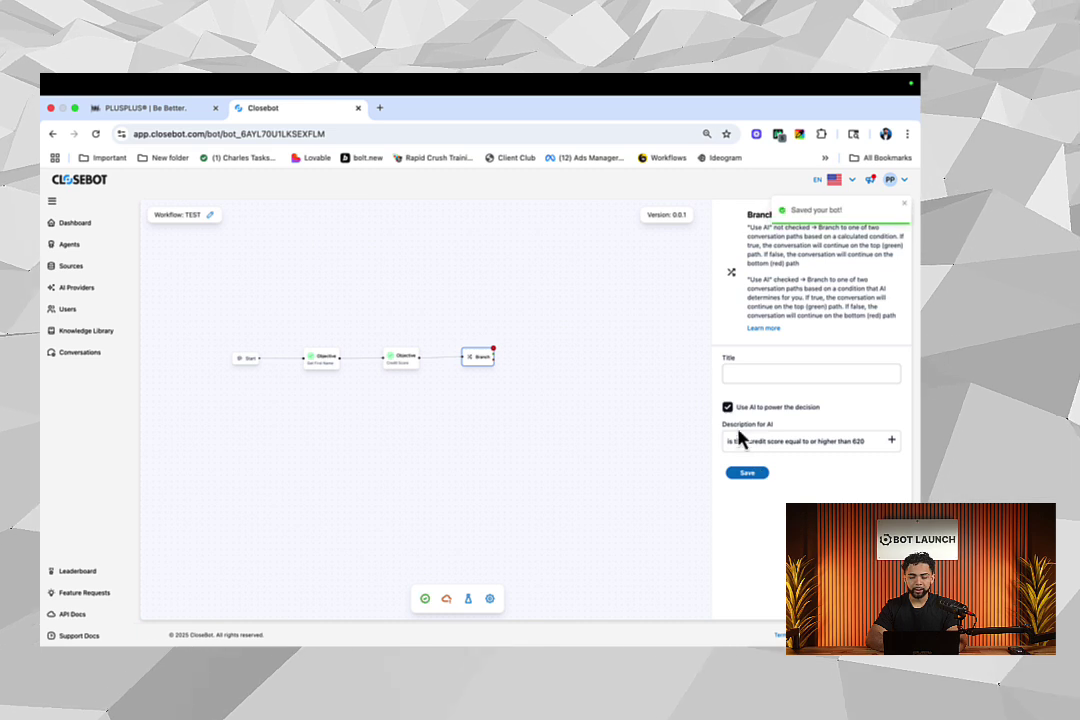
left_click(727, 407)
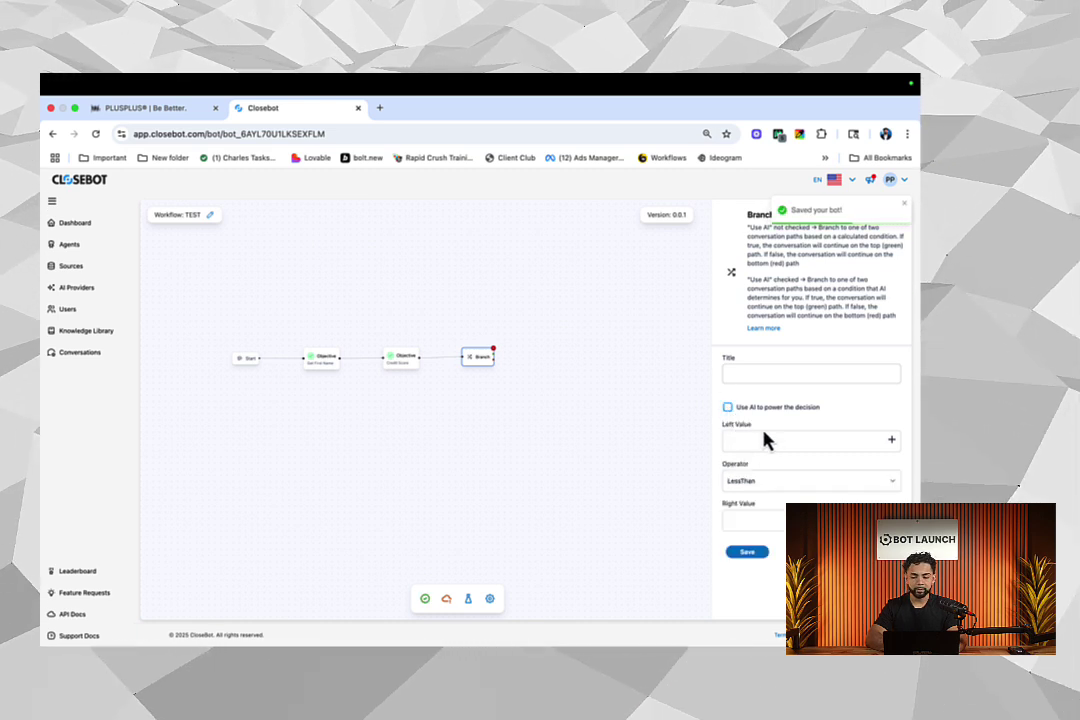
left_click(773, 439)
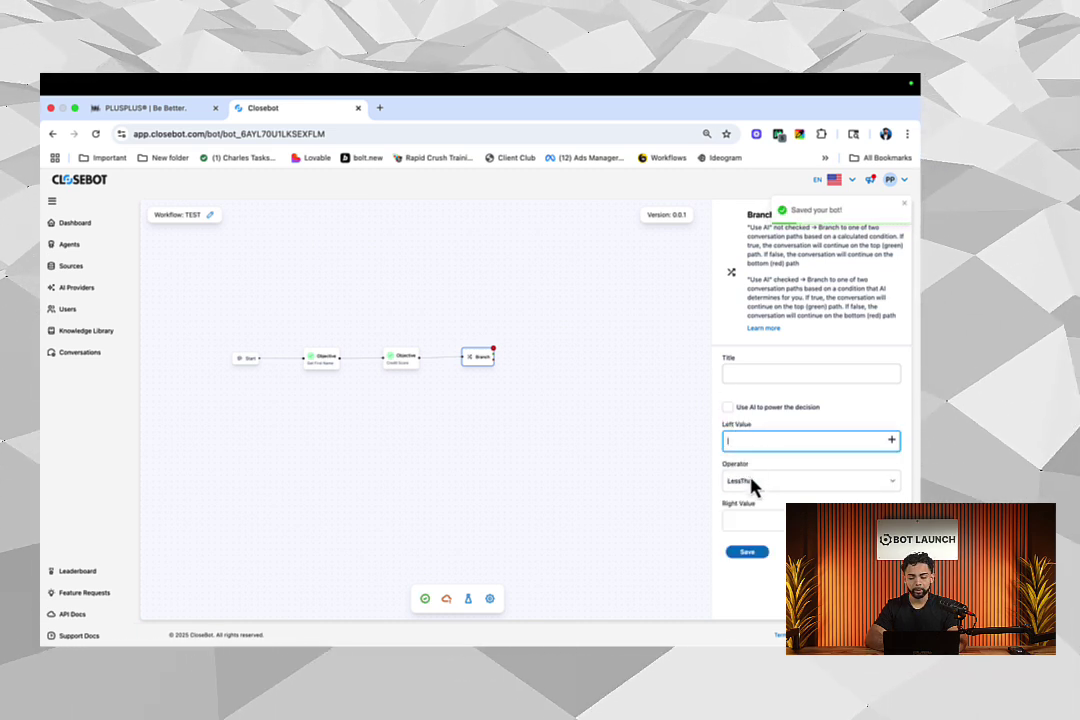
left_click(754, 486)
left_click(776, 472)
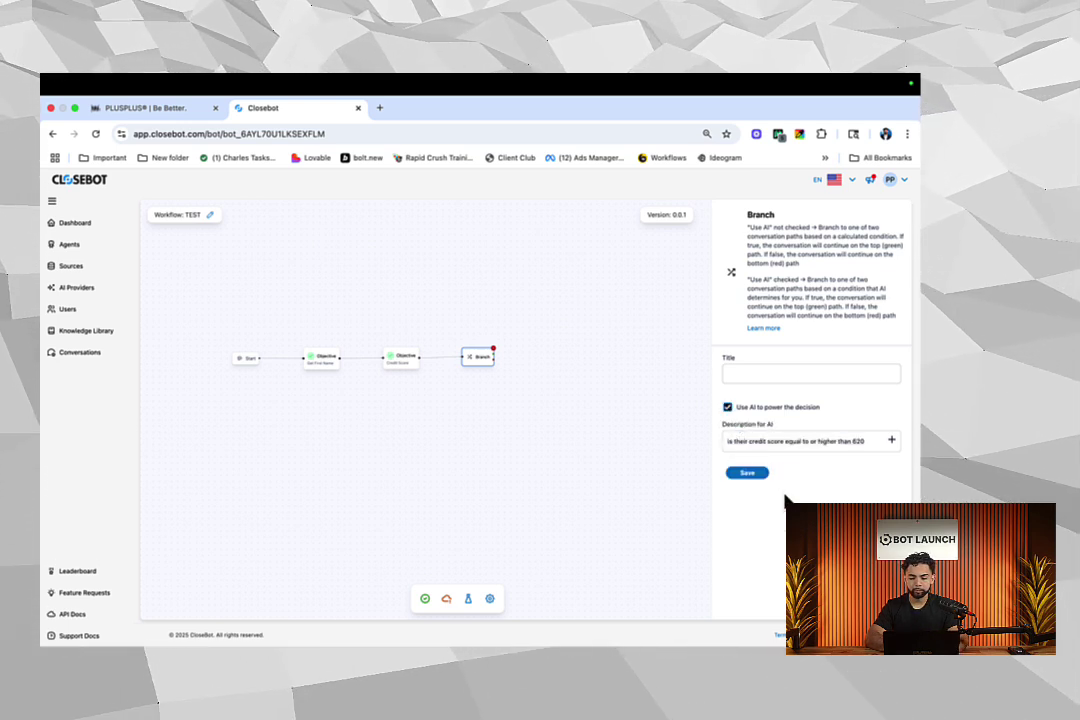
Step: Title the branch "Better than 620" and save it
left_click(757, 373)
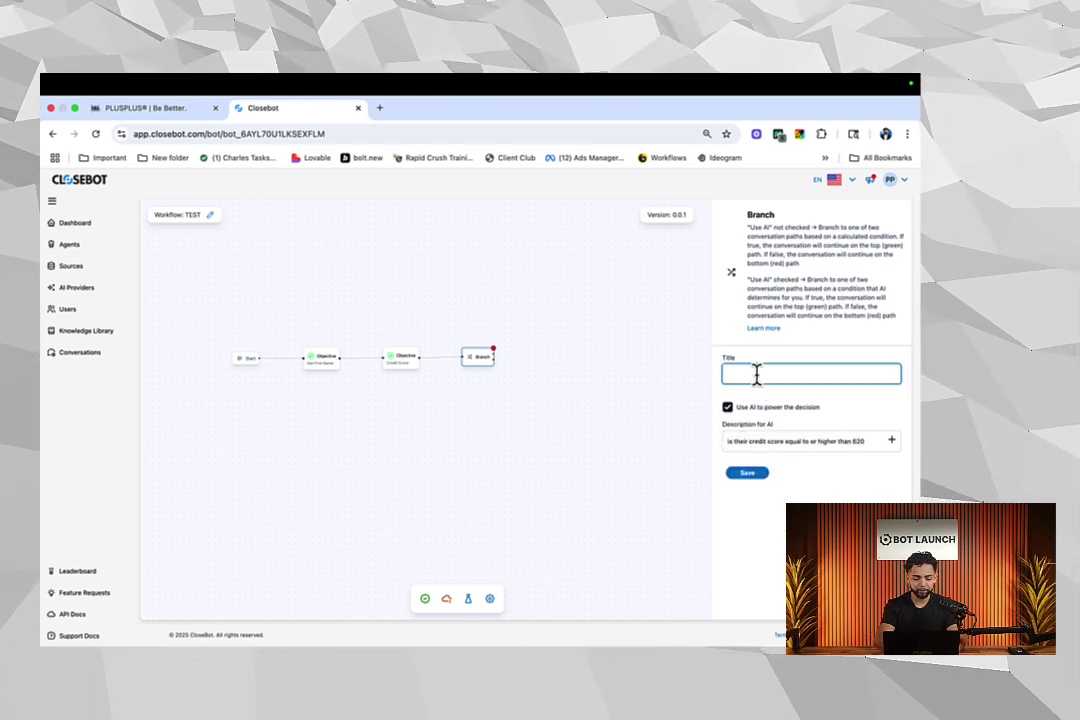
left_click(749, 474)
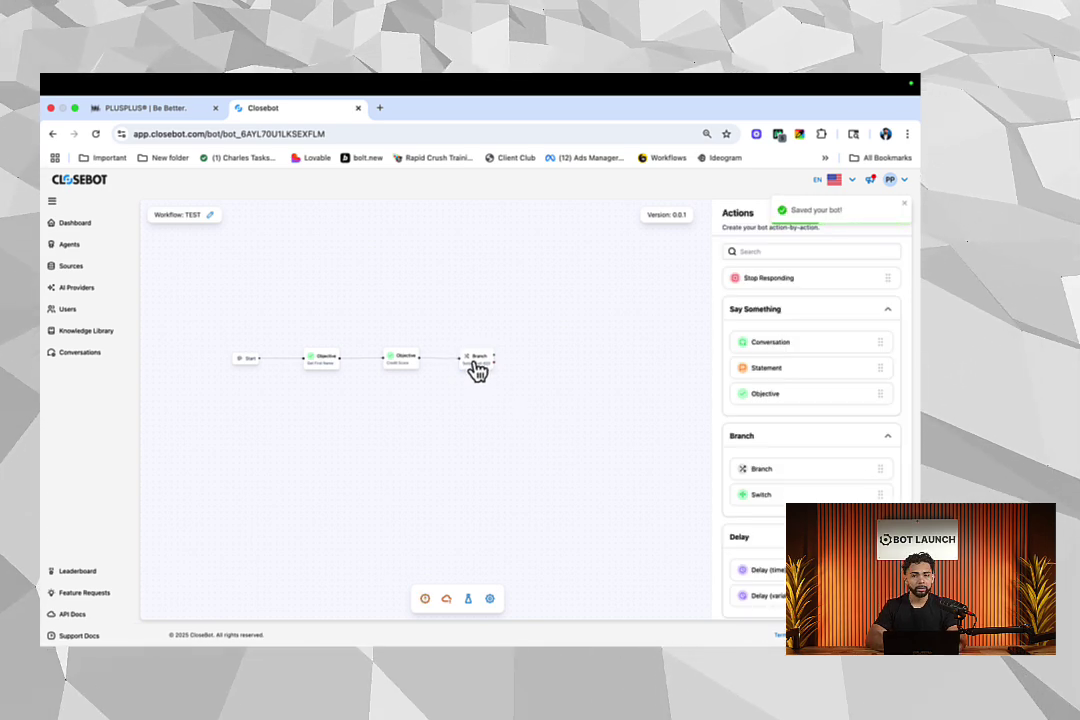
Step: Add an Objective and a Statement action beyond the branch and connect the branch's true path to the Objective
left_click_drag(793, 400, 610, 316)
left_click_drag(780, 377, 592, 414)
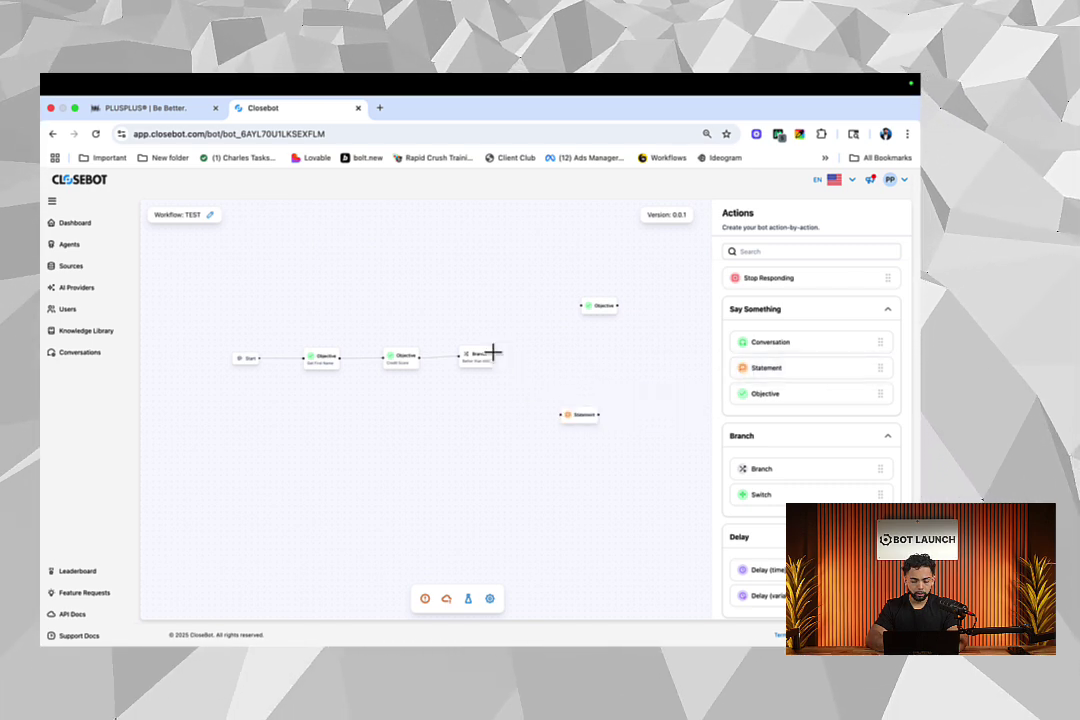
left_click_drag(575, 323, 590, 312)
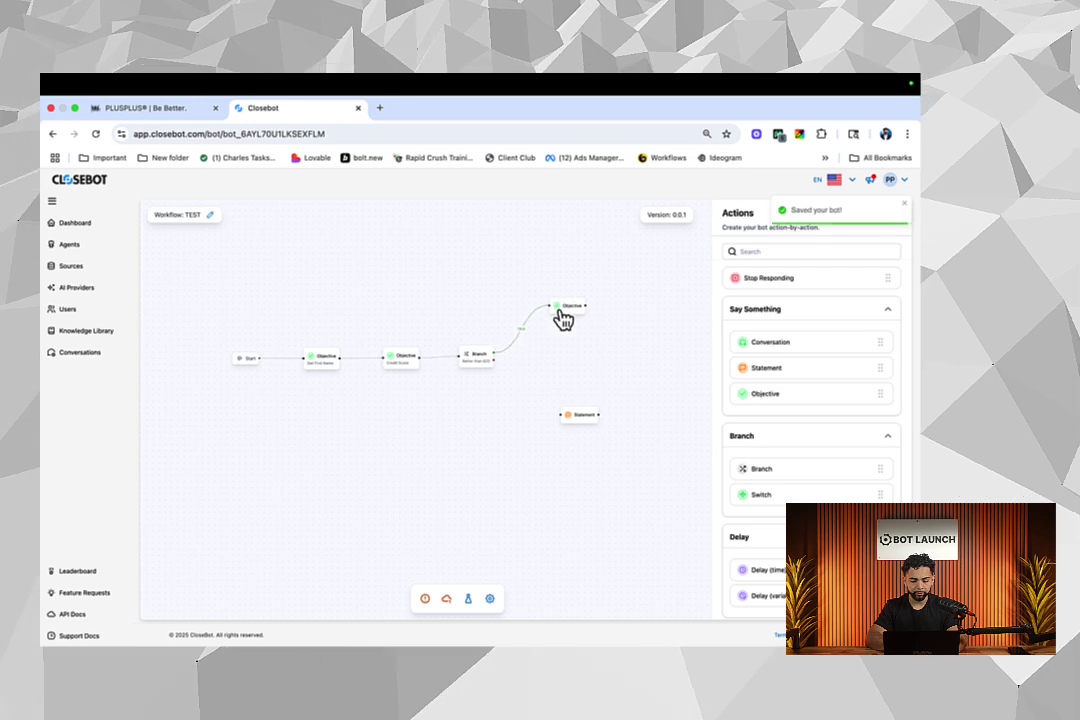
Step: Configure the true-path objective with title "House Info" and description "get the information about the house they are looking at buying.", and save it
left_click(564, 316)
left_click(885, 271)
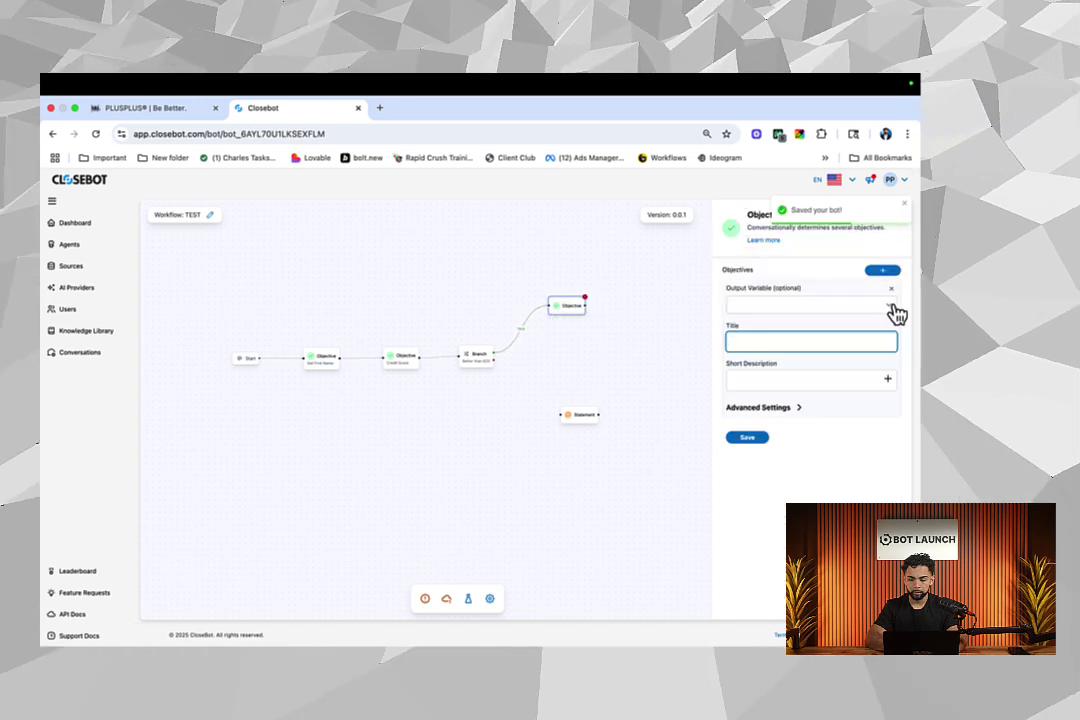
left_click(890, 308)
left_click(779, 292)
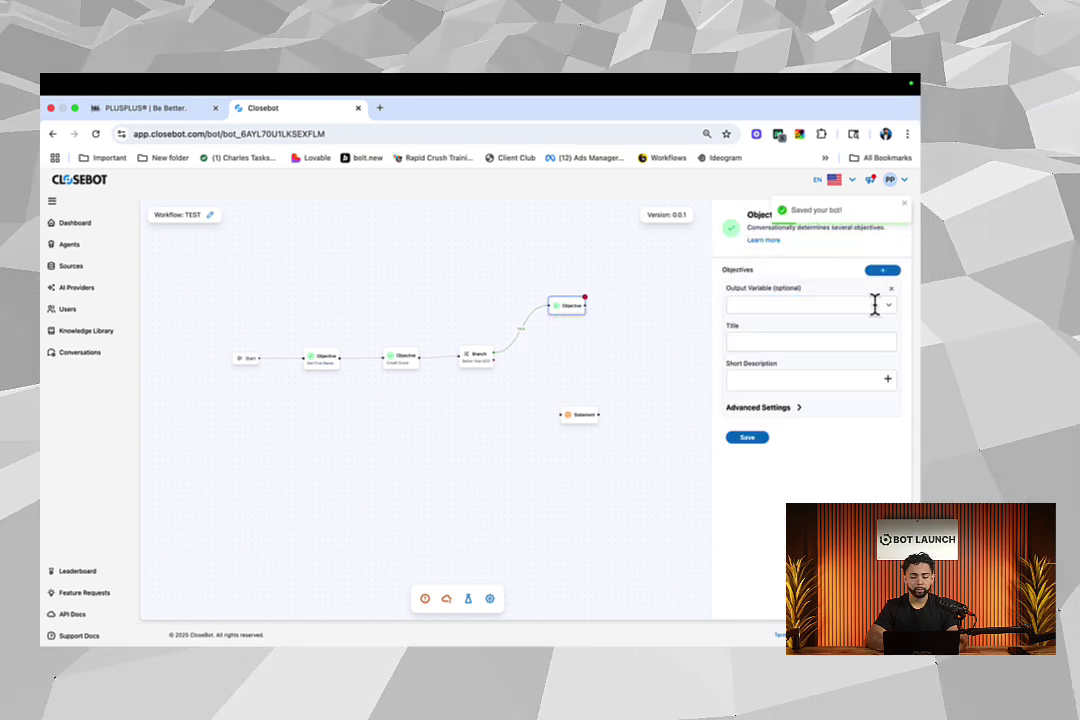
left_click(874, 305)
left_click(762, 345)
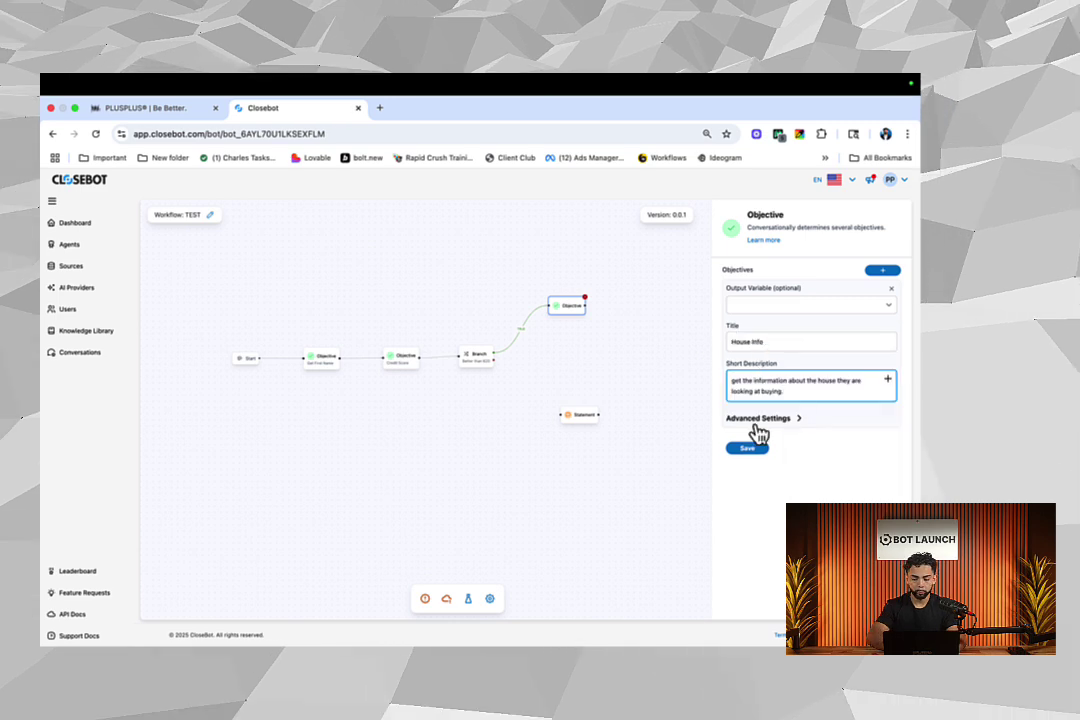
left_click(748, 449)
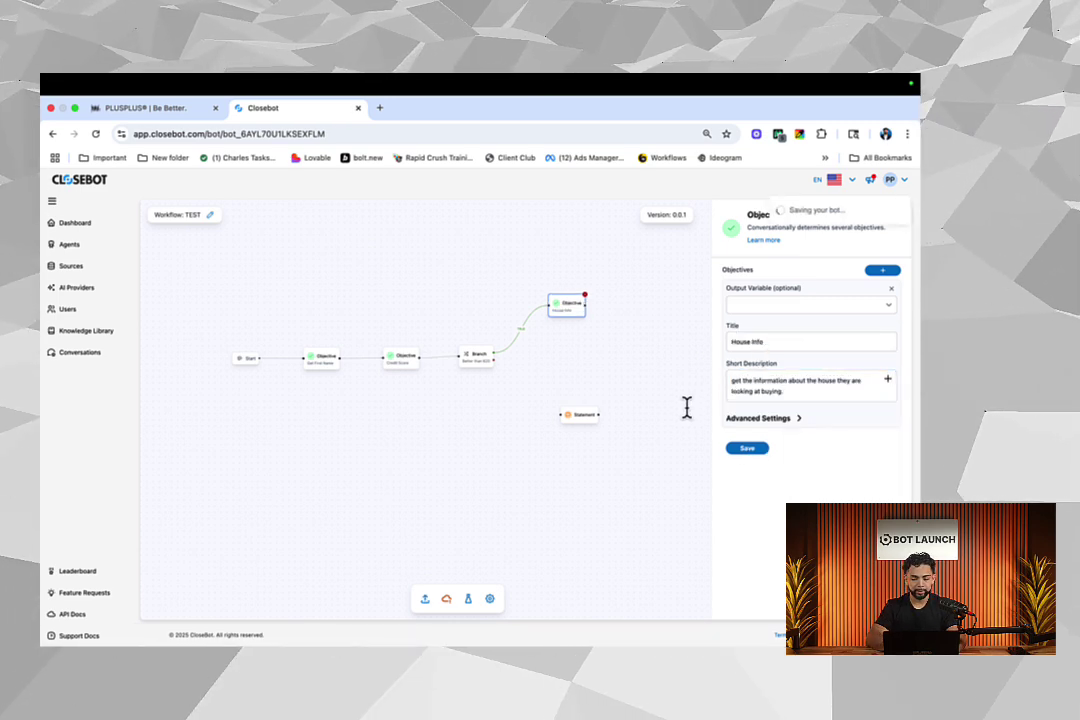
Step: Add another Objective action and connect the House Info objective to it
left_click_drag(665, 400, 569, 388)
left_click(635, 343)
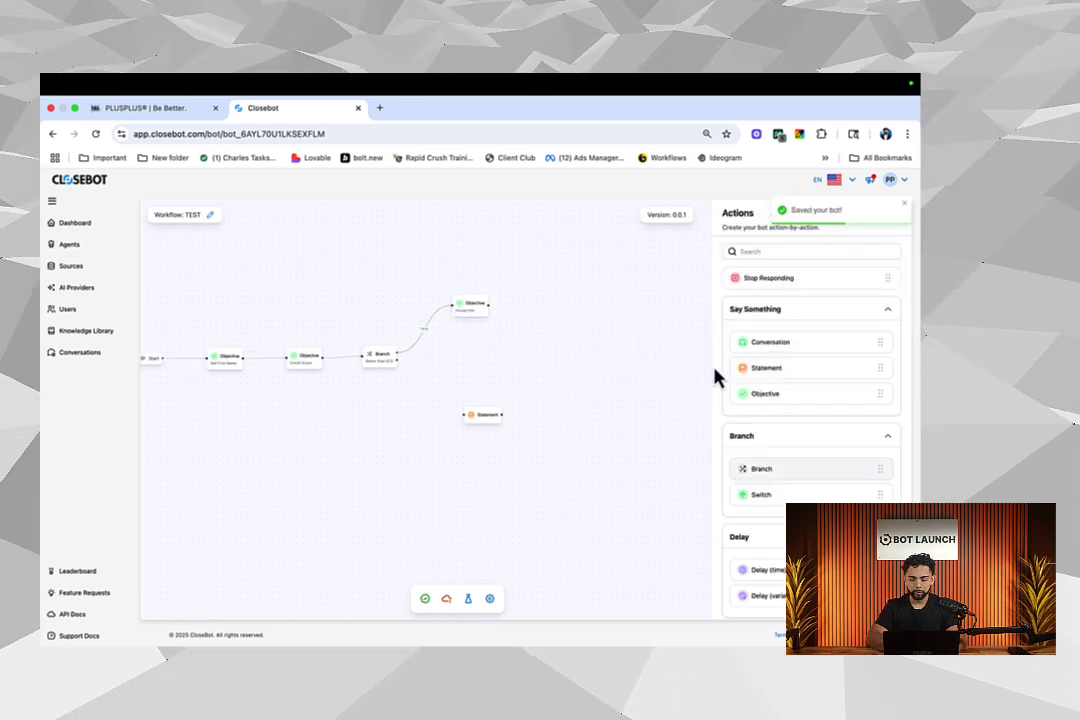
left_click_drag(778, 400, 578, 306)
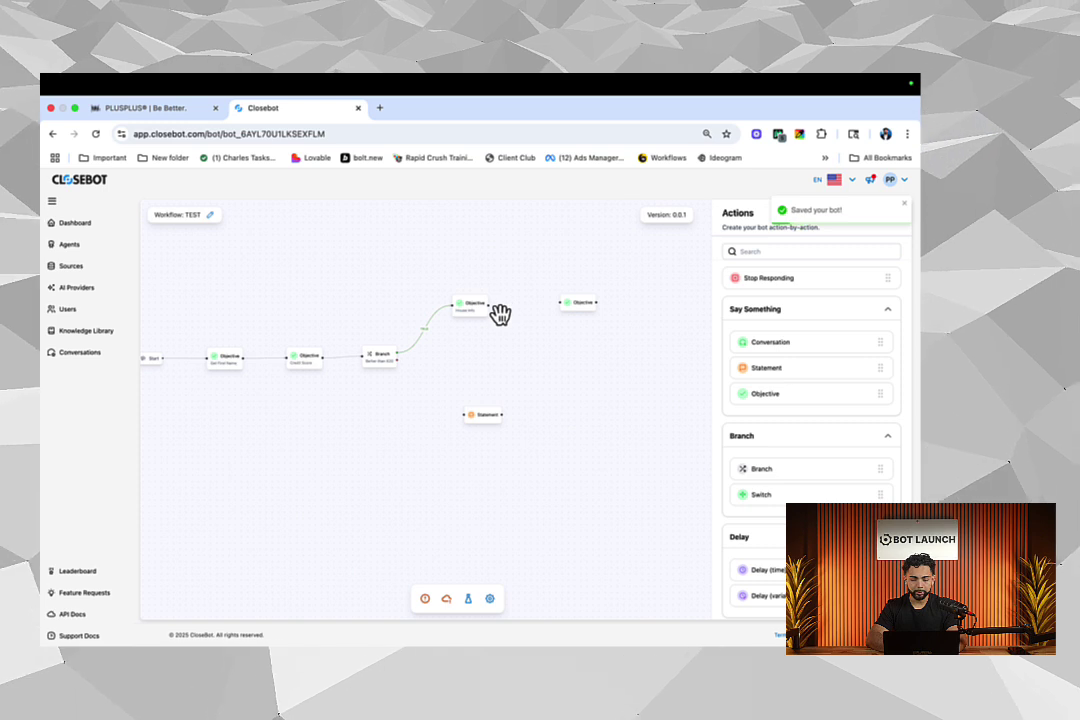
left_click_drag(502, 315, 557, 316)
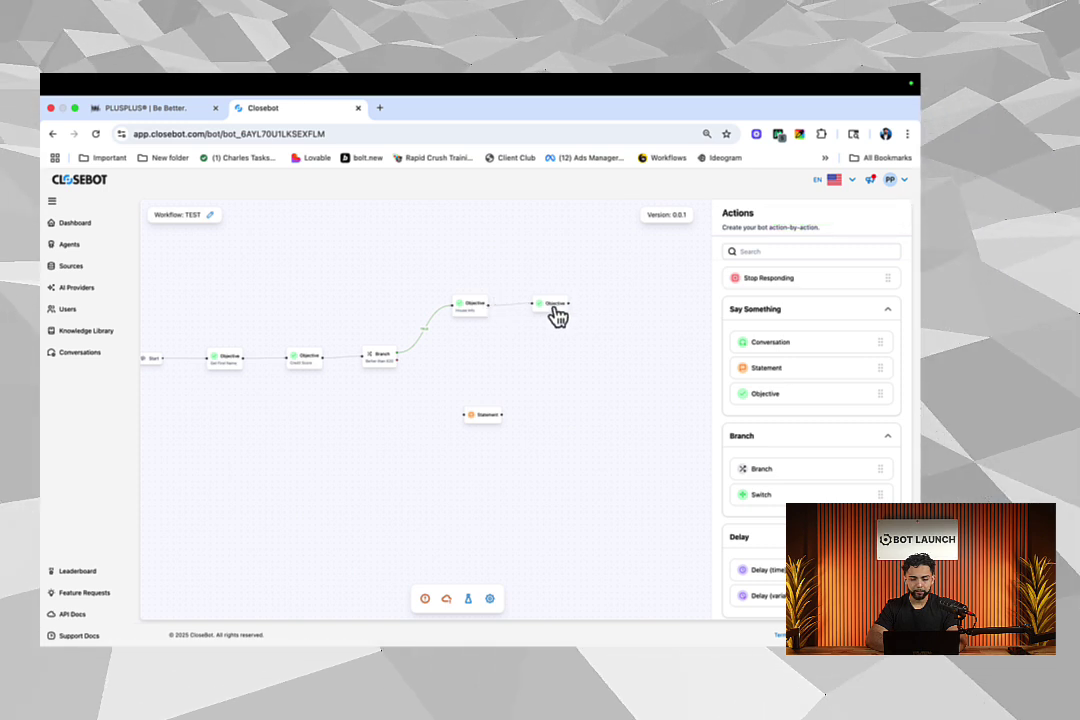
Step: Configure the new objective with title "Timeline" and description "when are they looking to make this purchase", and save it
left_click(556, 310)
left_click(882, 270)
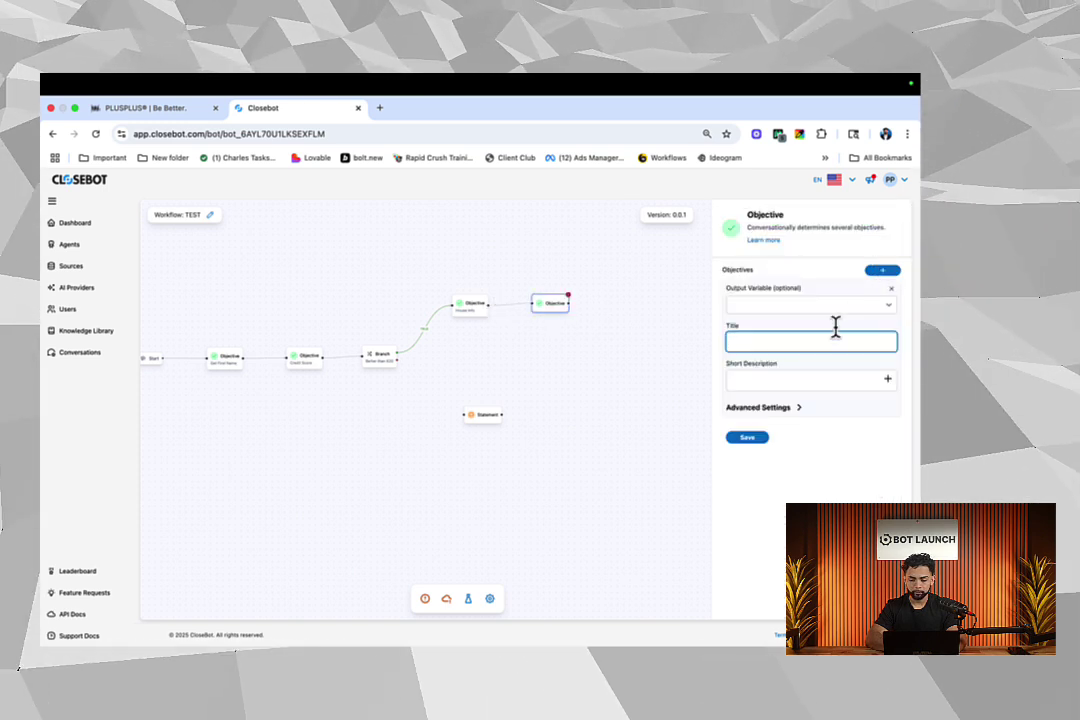
type("Timeline")
key("Tab")
type("when are they looking to make this purchase")
left_click(747, 437)
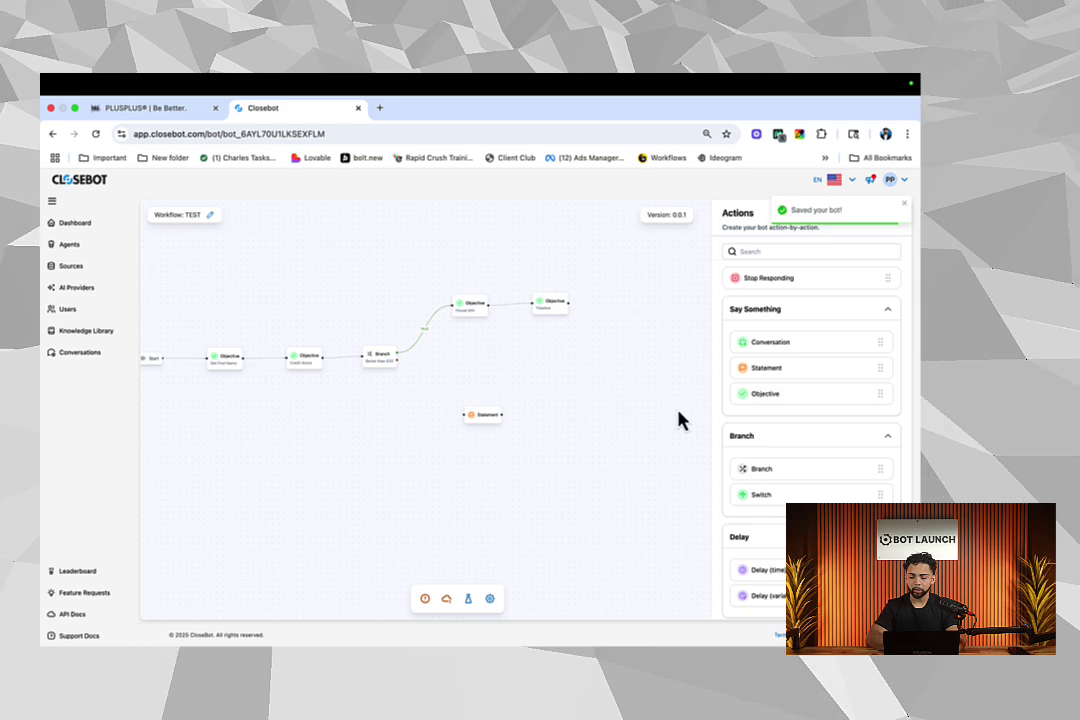
Step: Add a GHL Booking action and connect the Timeline objective to it
left_click_drag(659, 438, 598, 422)
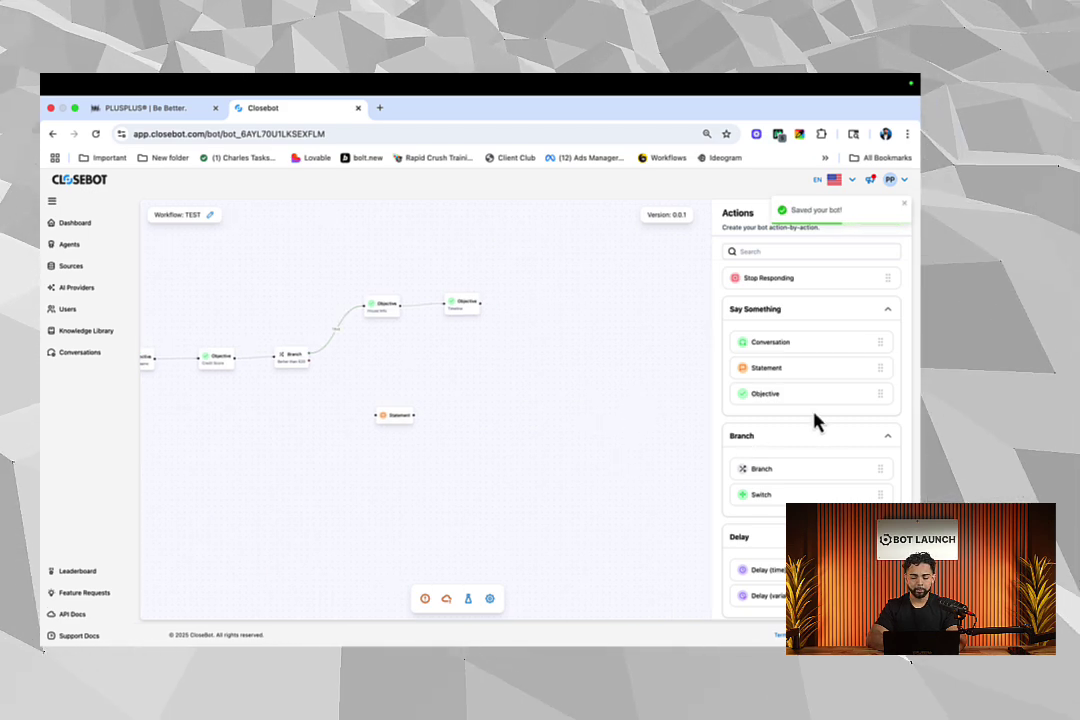
scroll(832, 420, "down", 10)
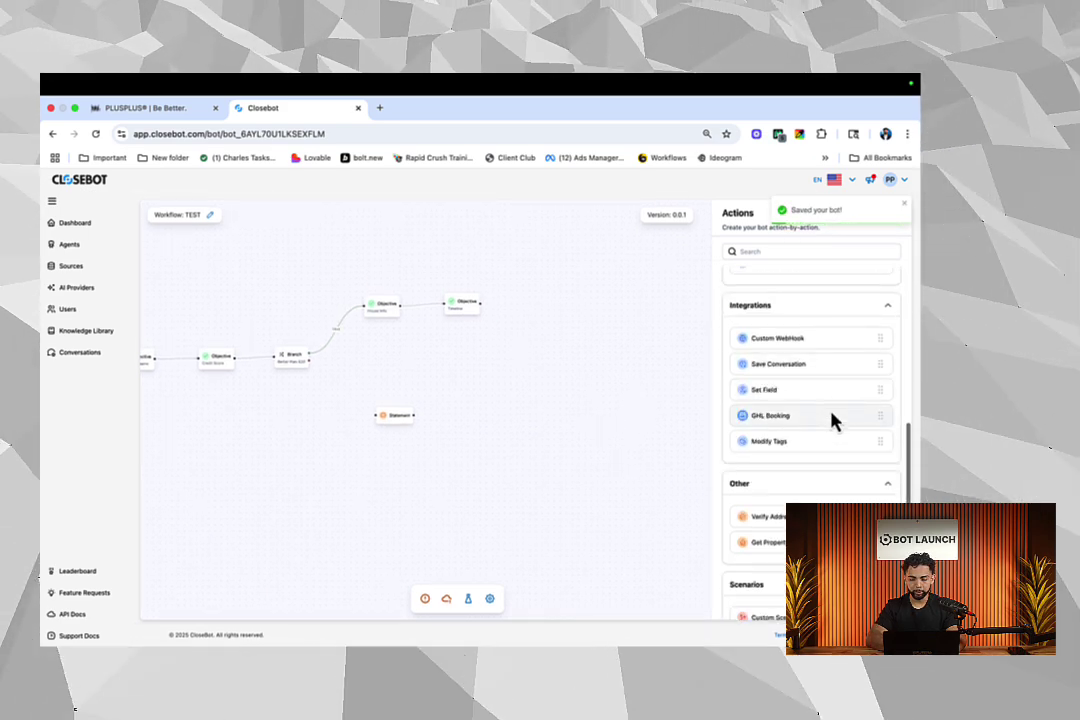
left_click_drag(832, 420, 640, 310)
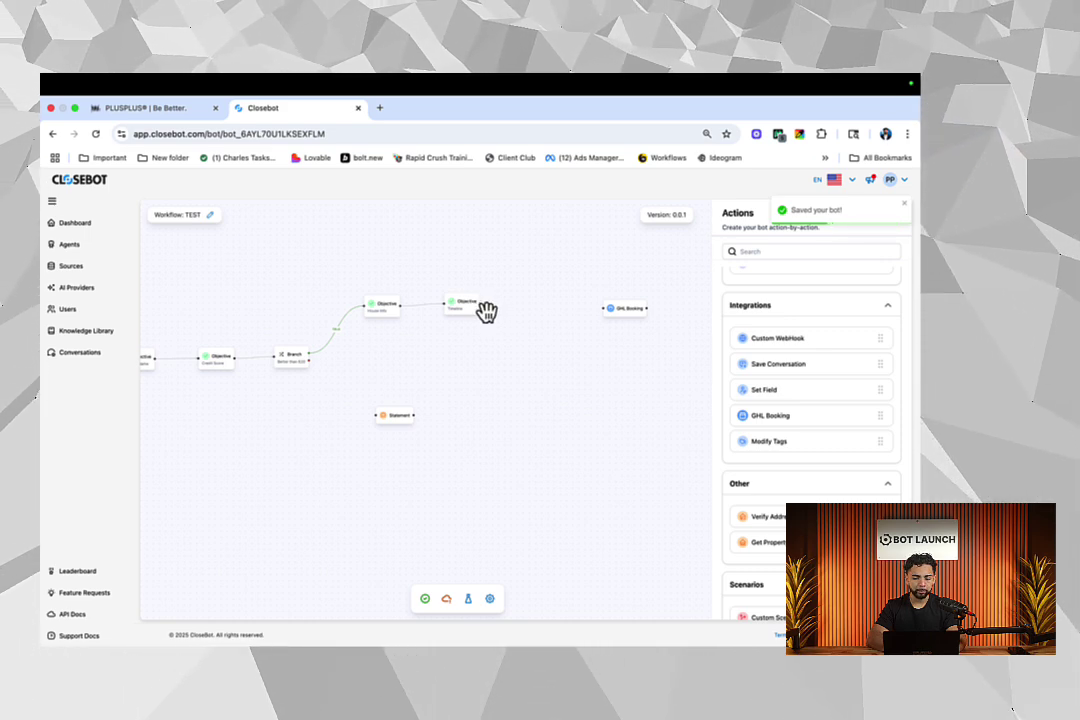
left_click_drag(480, 303, 605, 308)
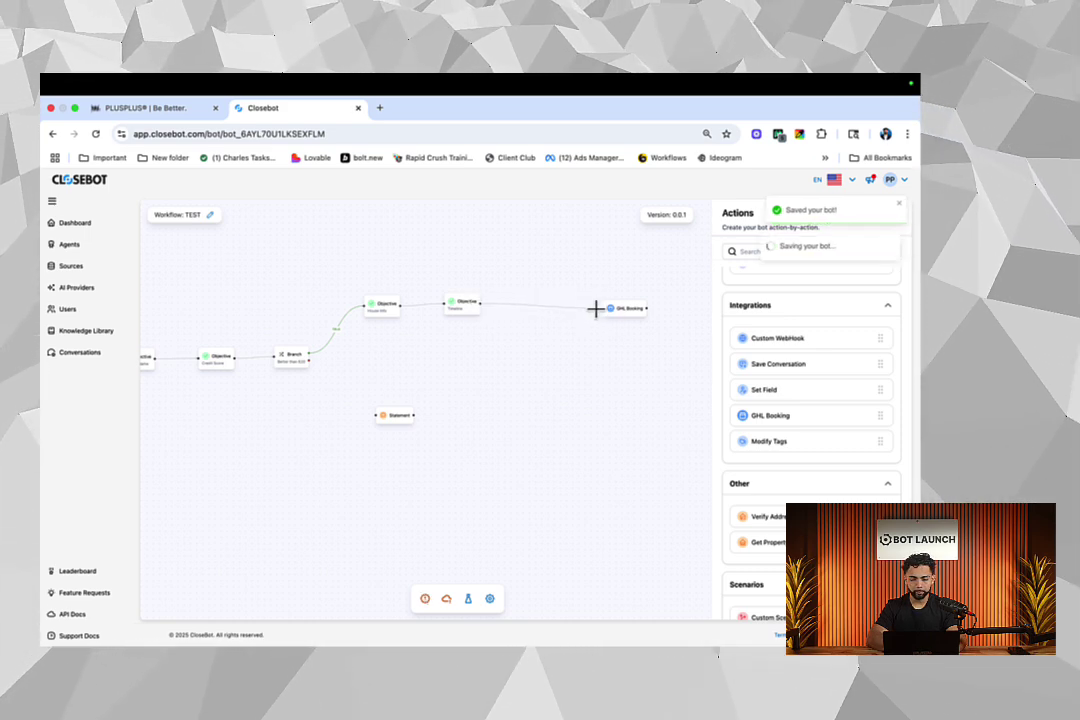
Step: Move the Timeline and House Info objectives closer to the GHL Booking action and remove the connection between the branch and House Info
left_click_drag(463, 318, 523, 316)
left_click_drag(381, 318, 442, 316)
left_click(379, 326)
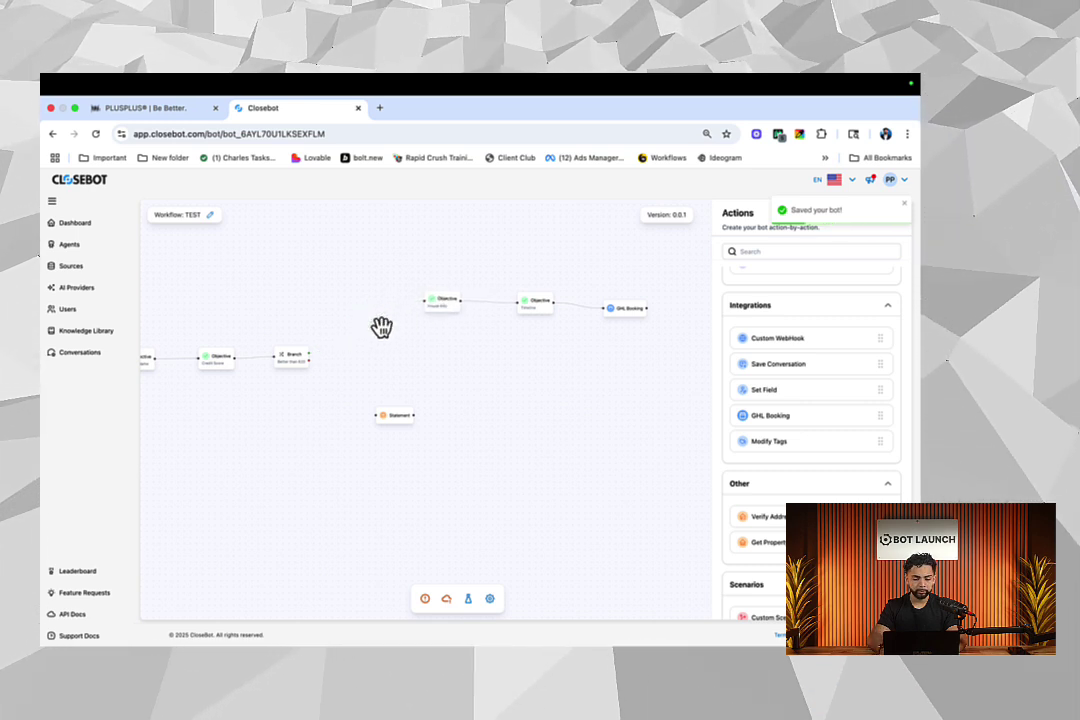
Step: Add a Modify Tags action to the branch's true path, set it to add the tag "good credit score", and save it
left_click_drag(783, 443, 341, 333)
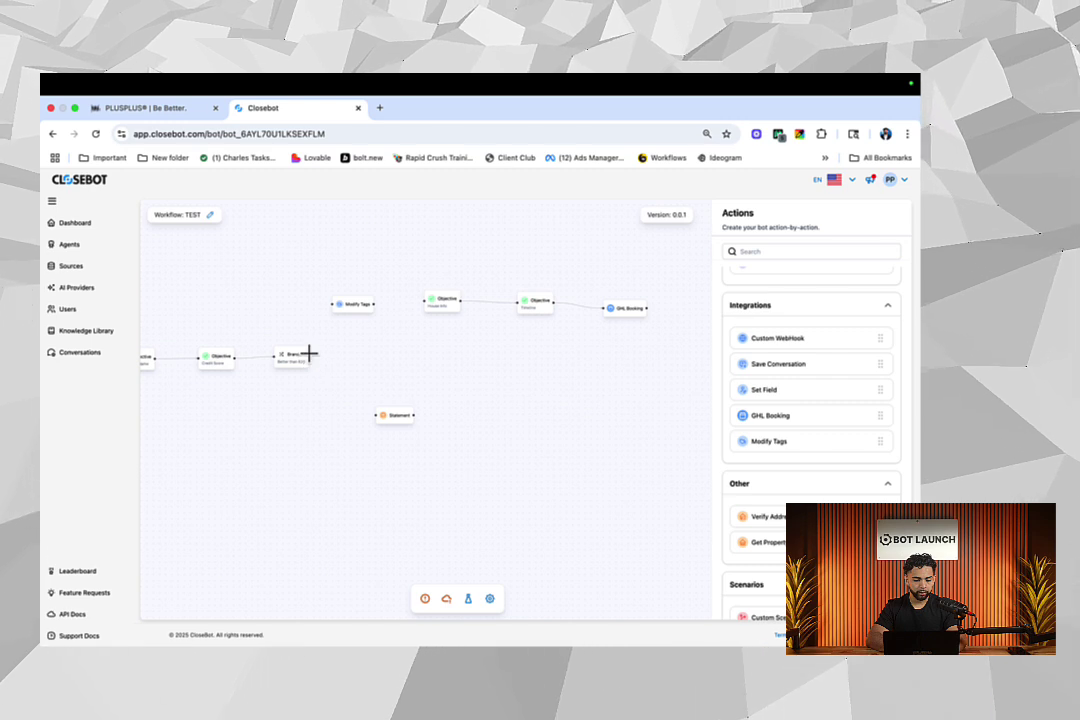
left_click_drag(341, 336, 333, 305)
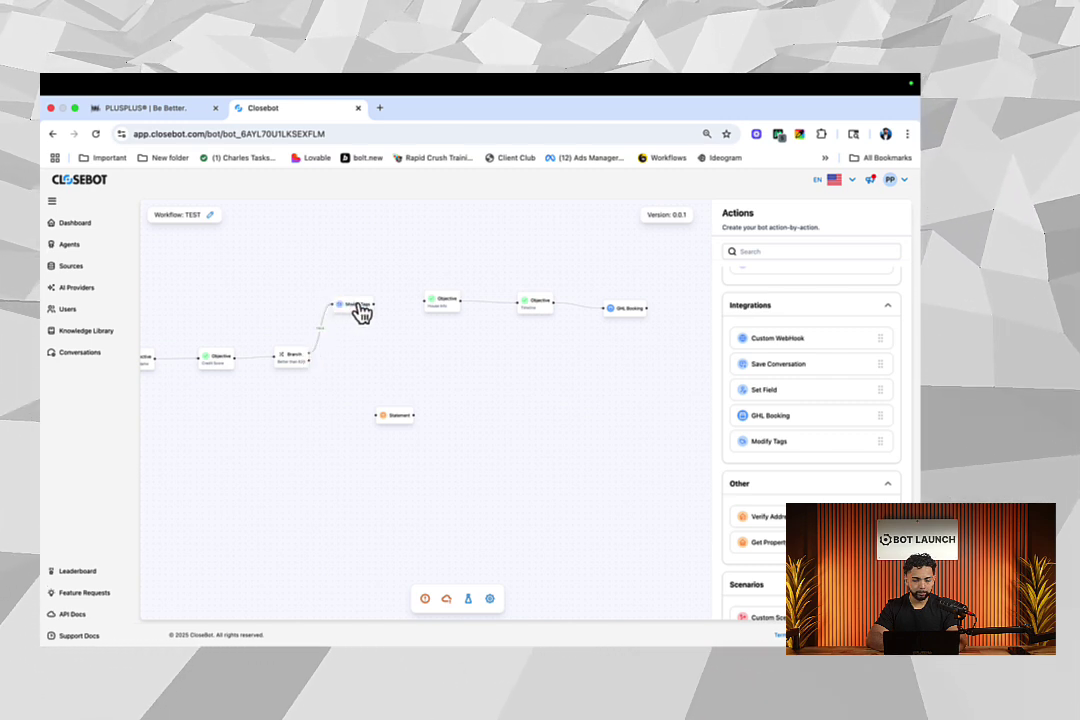
left_click(360, 308)
left_click(881, 296)
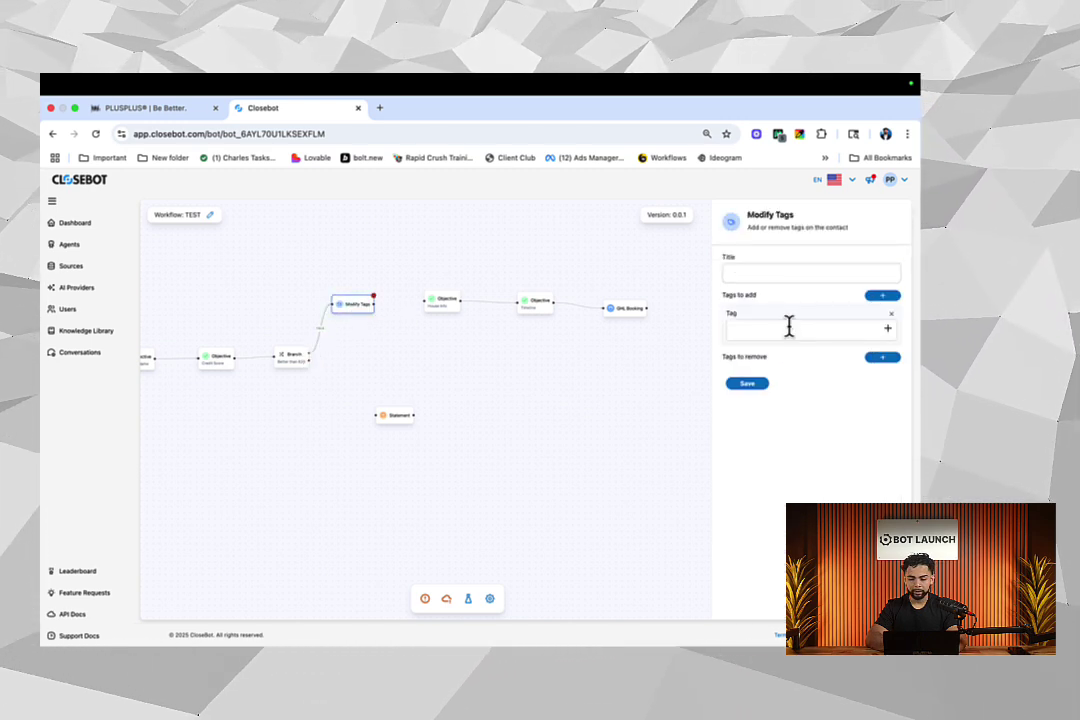
left_click(789, 327)
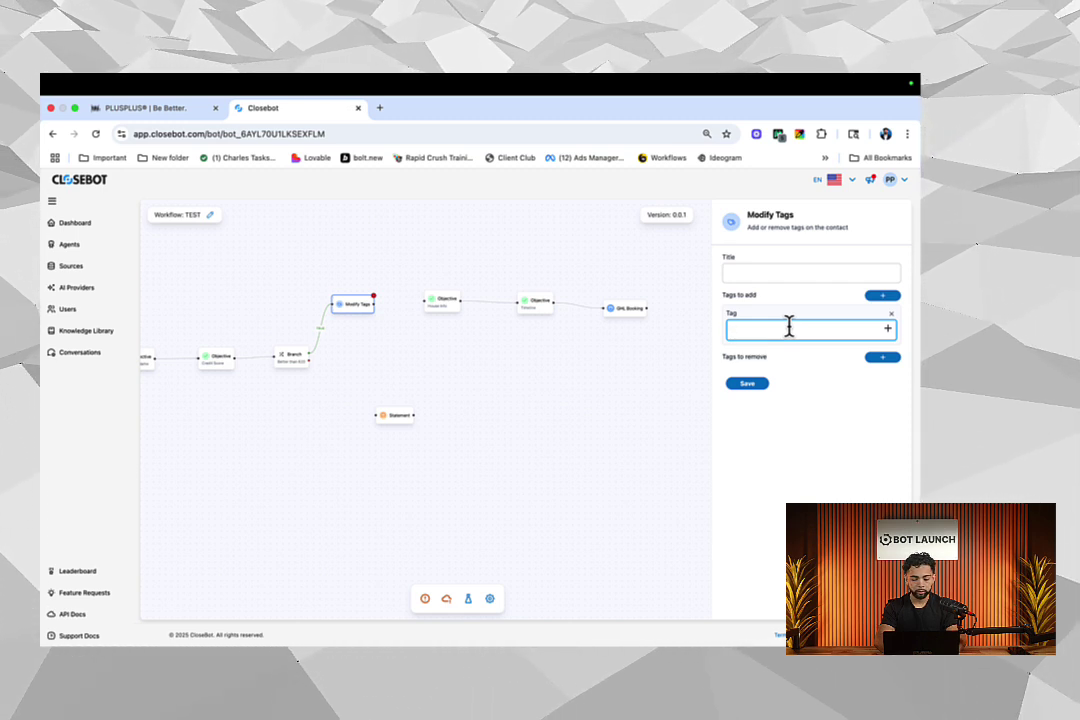
type("good c")
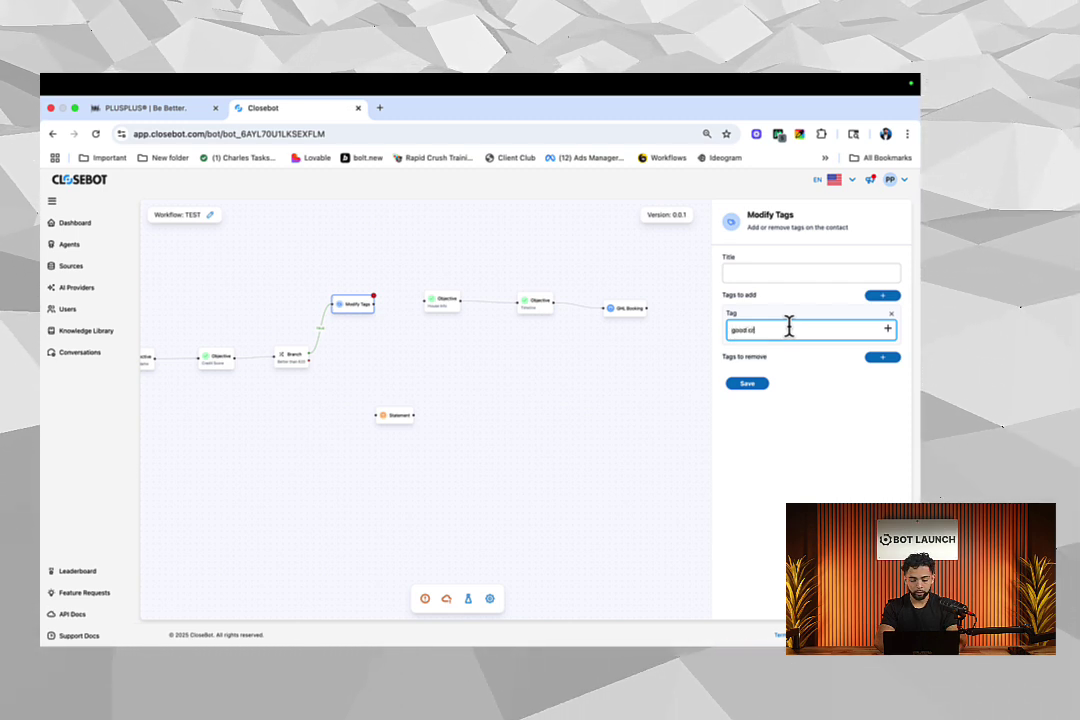
type("redit score")
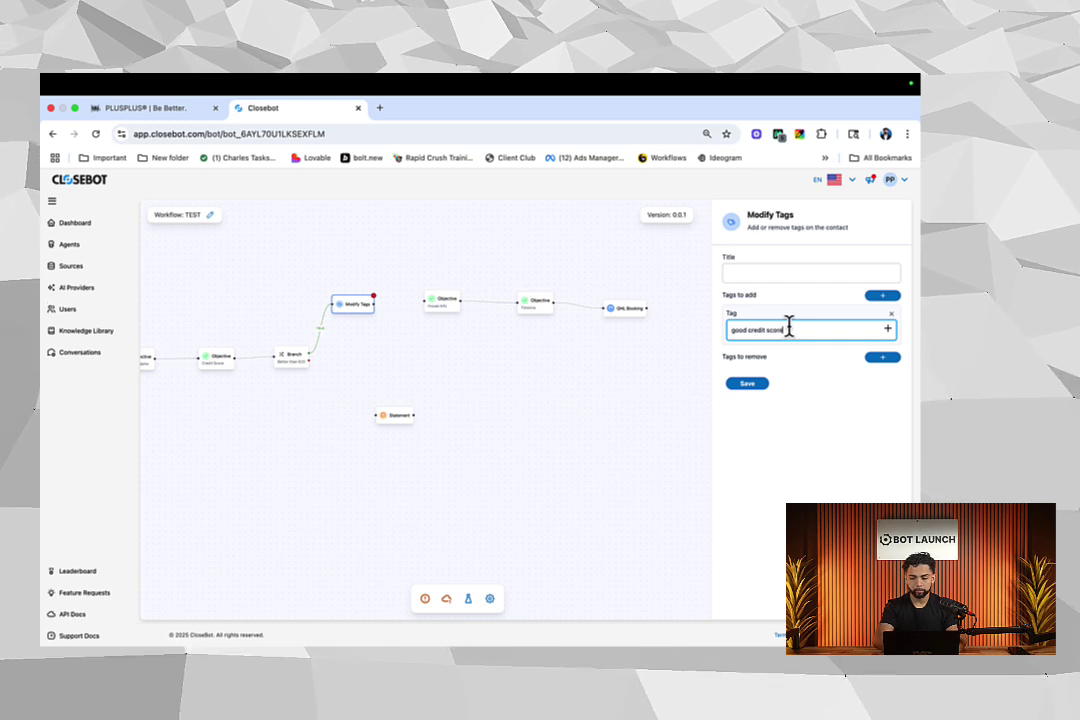
left_click(760, 386)
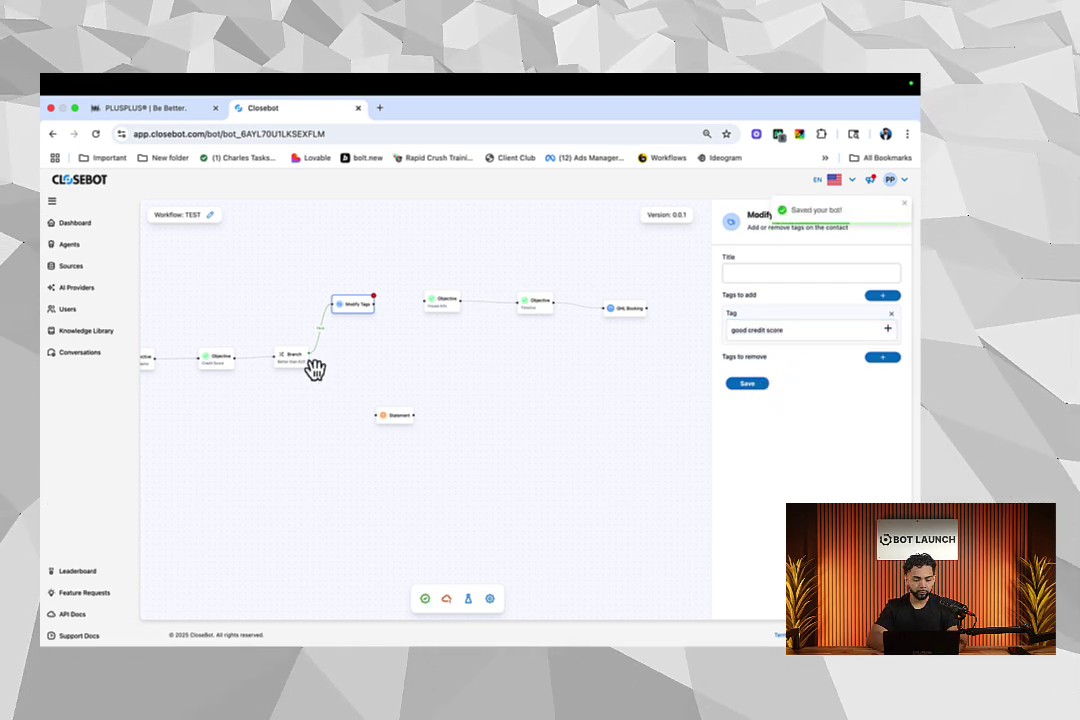
Step: Move the Statement away from the branch and unlink the two, and connect the good-credit Modify Tags action to the House Info objective
left_click_drag(309, 360, 430, 408)
left_click(366, 395)
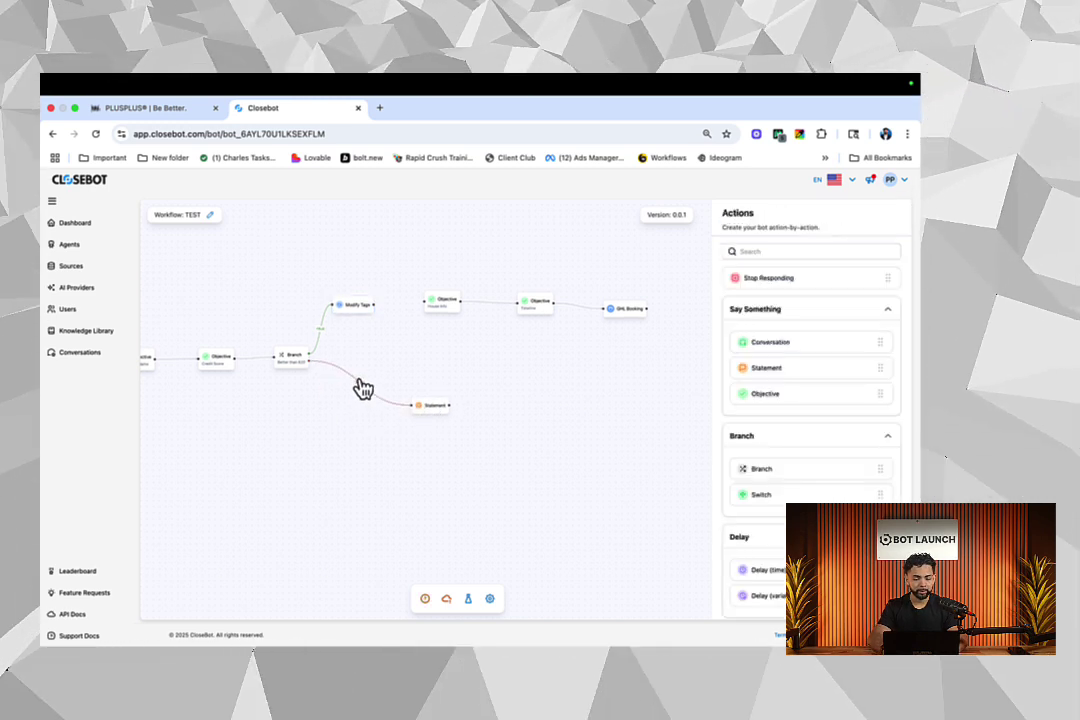
key("BackSpace")
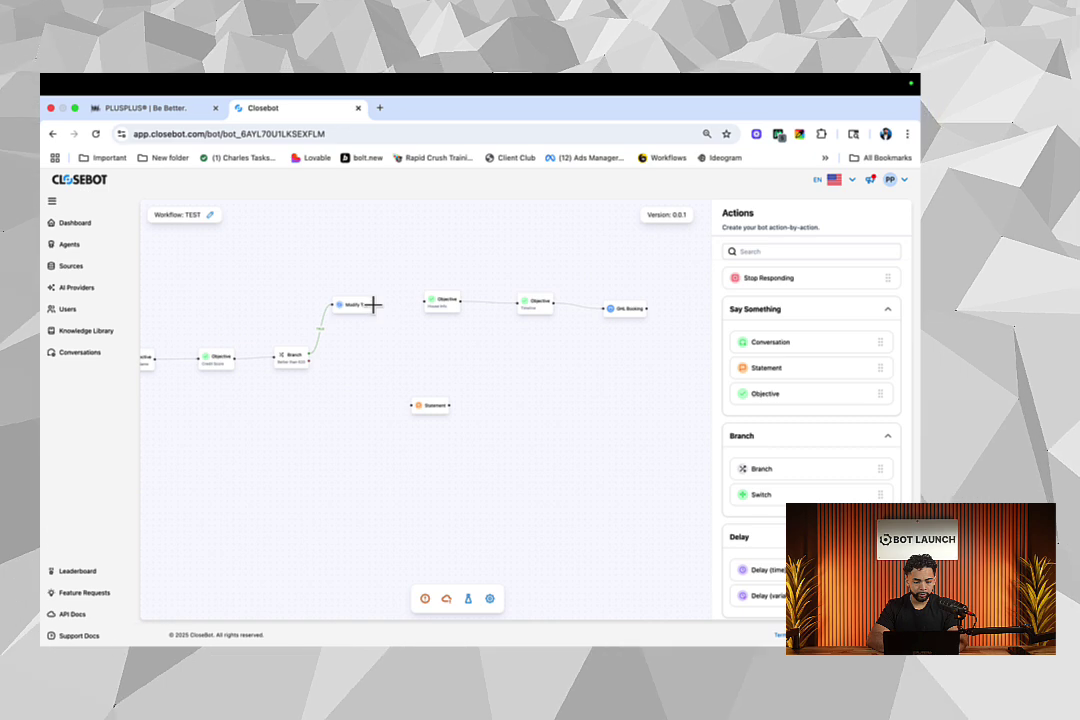
Step: Insert a Modify Tags action between the branch's false path and the Statement, adding the tag "bad credit score", and save it
scroll(767, 528, "down", 4)
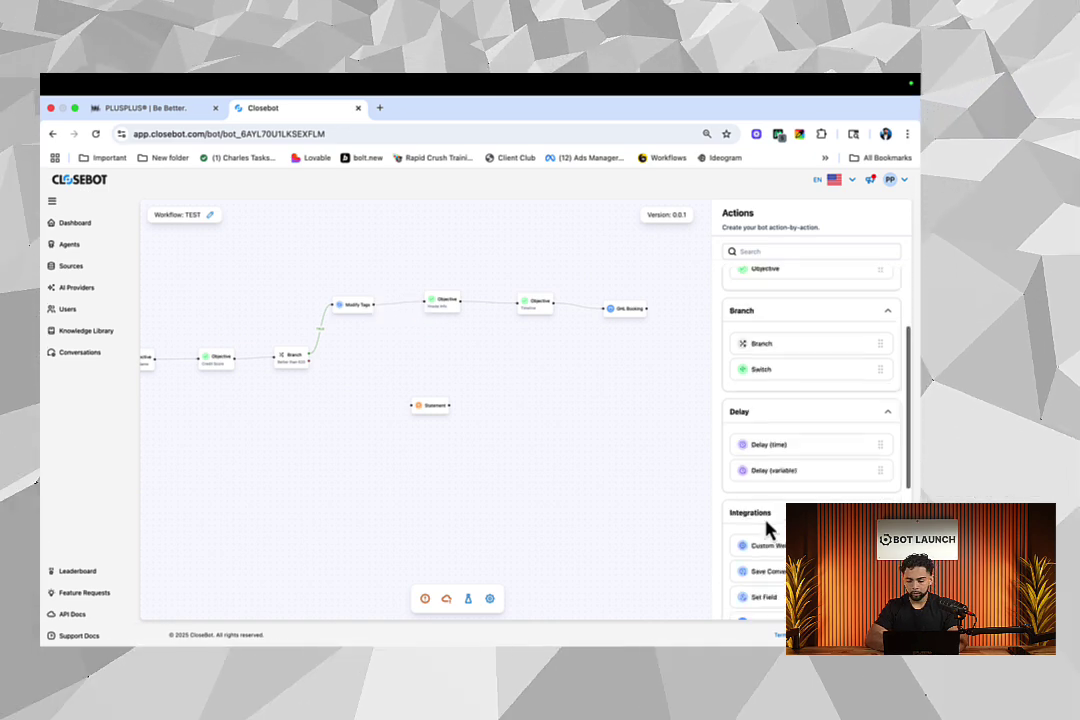
left_click_drag(770, 565, 354, 405)
left_click(882, 295)
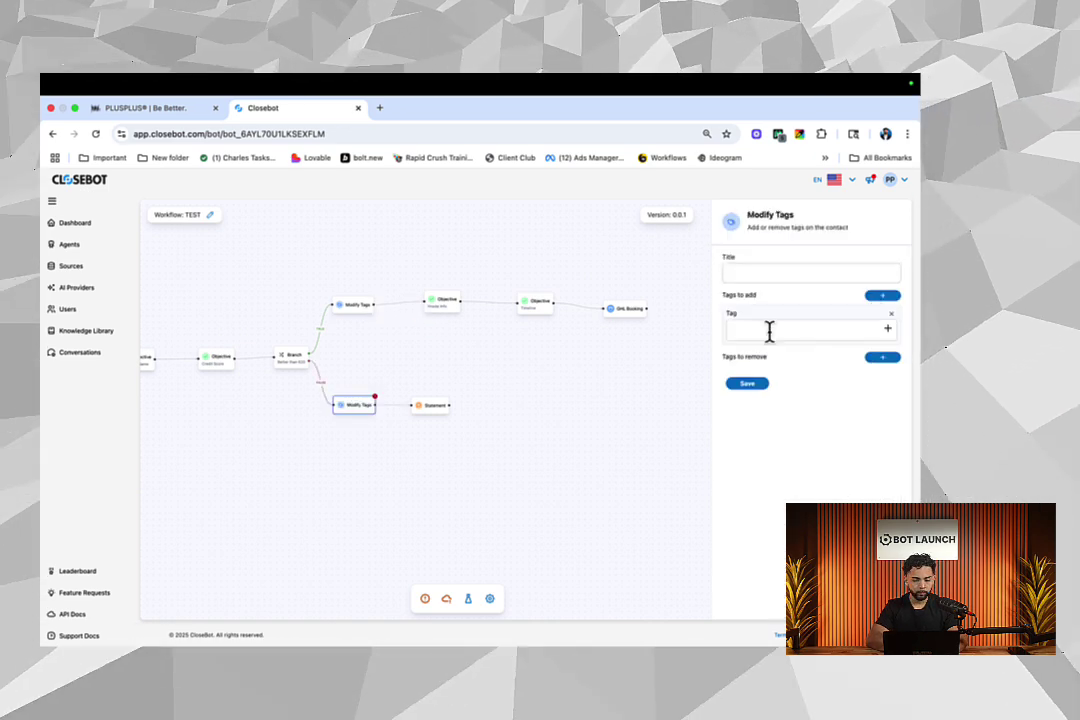
left_click(767, 331)
type("bad credit score")
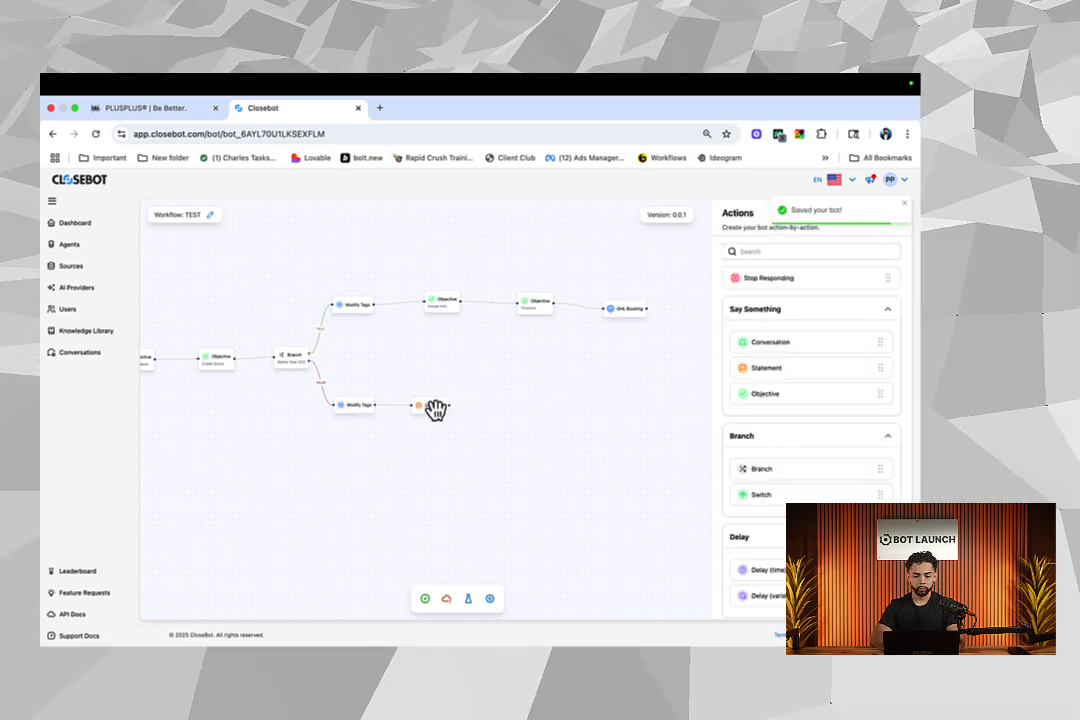
Step: Save the Statement with the title "Credit repair" and the AI-generated credit repair partner message linking to BotLaunch.com/repair
left_click(429, 408)
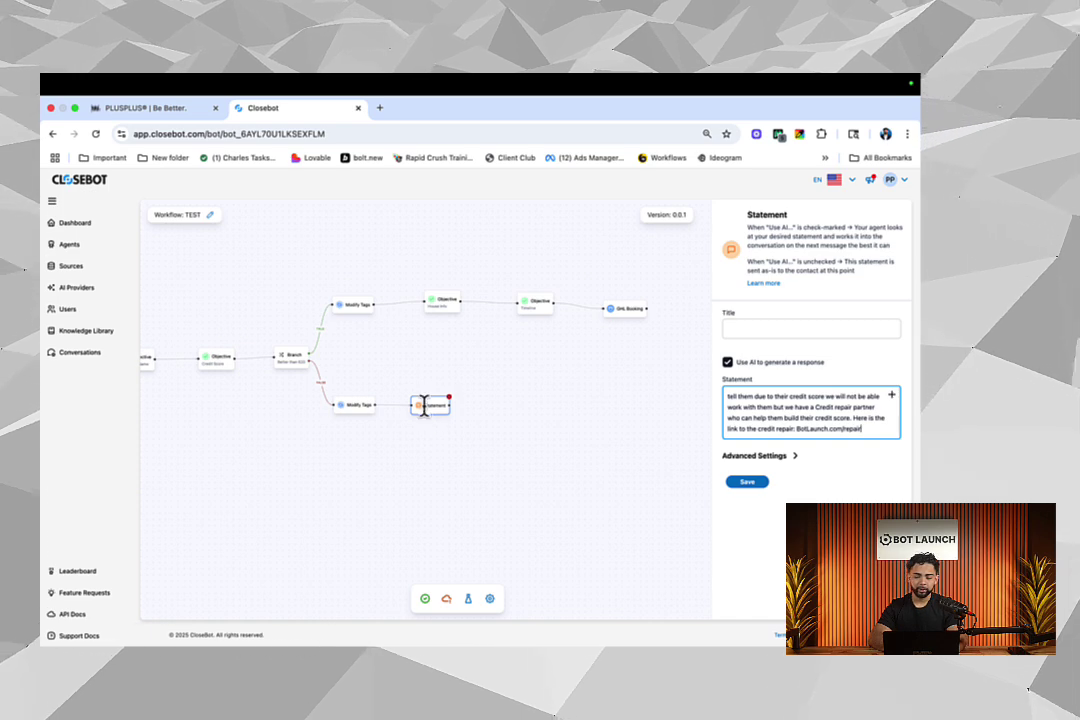
left_click(747, 484)
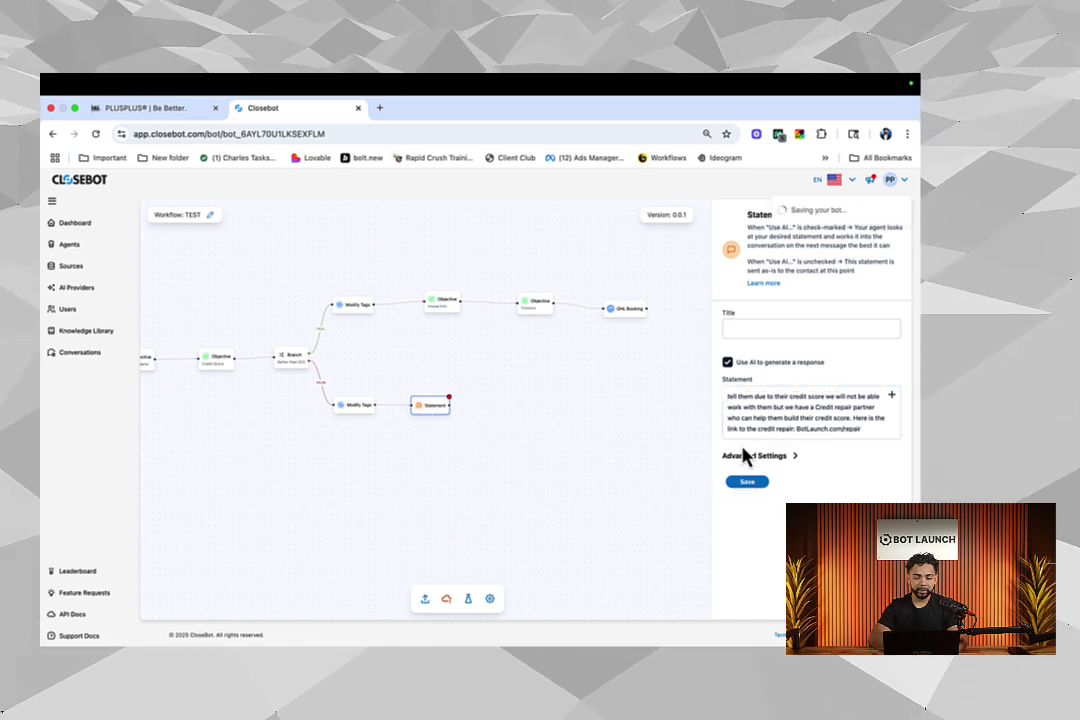
left_click(735, 331)
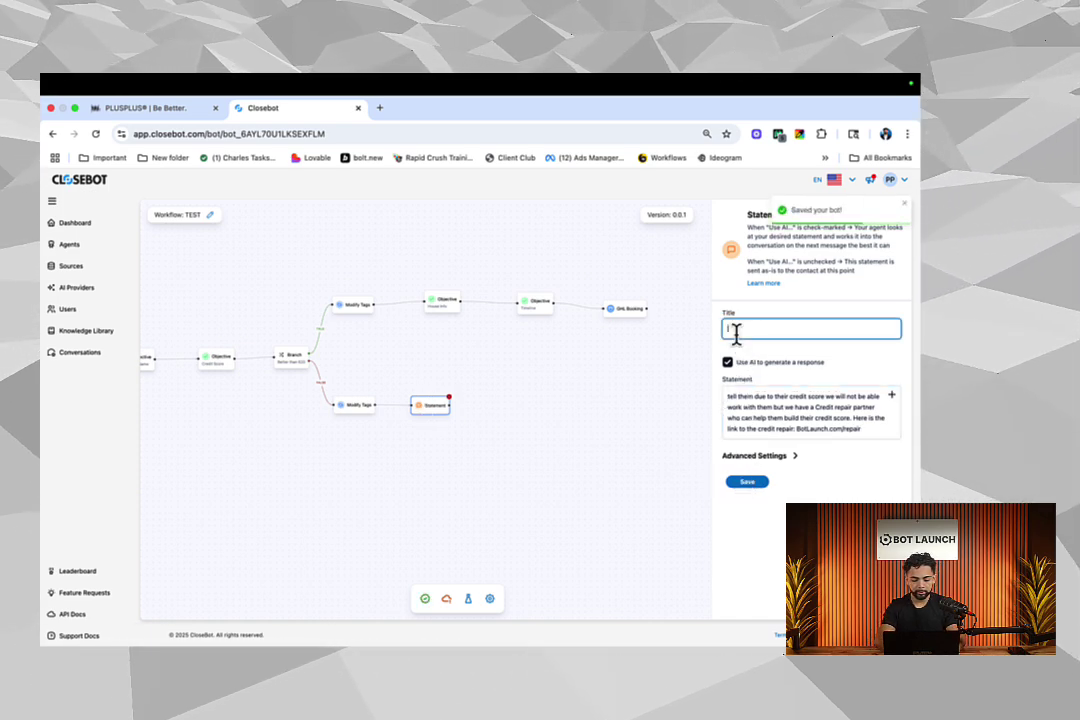
type("Credit repair")
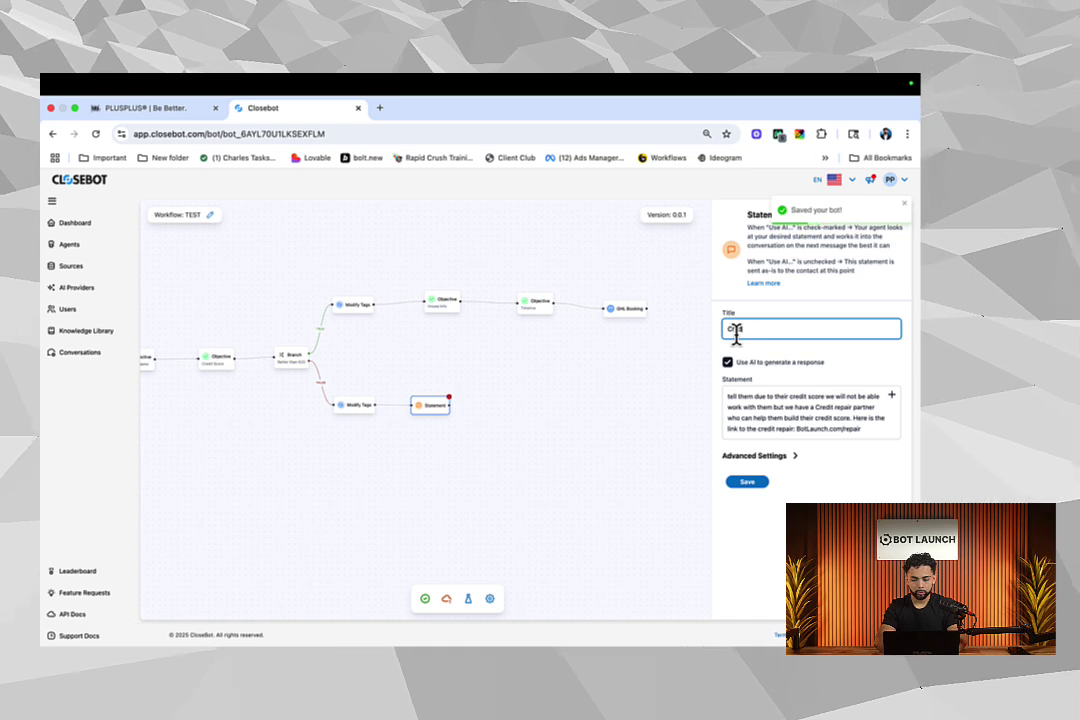
left_click(747, 481)
left_click(553, 439)
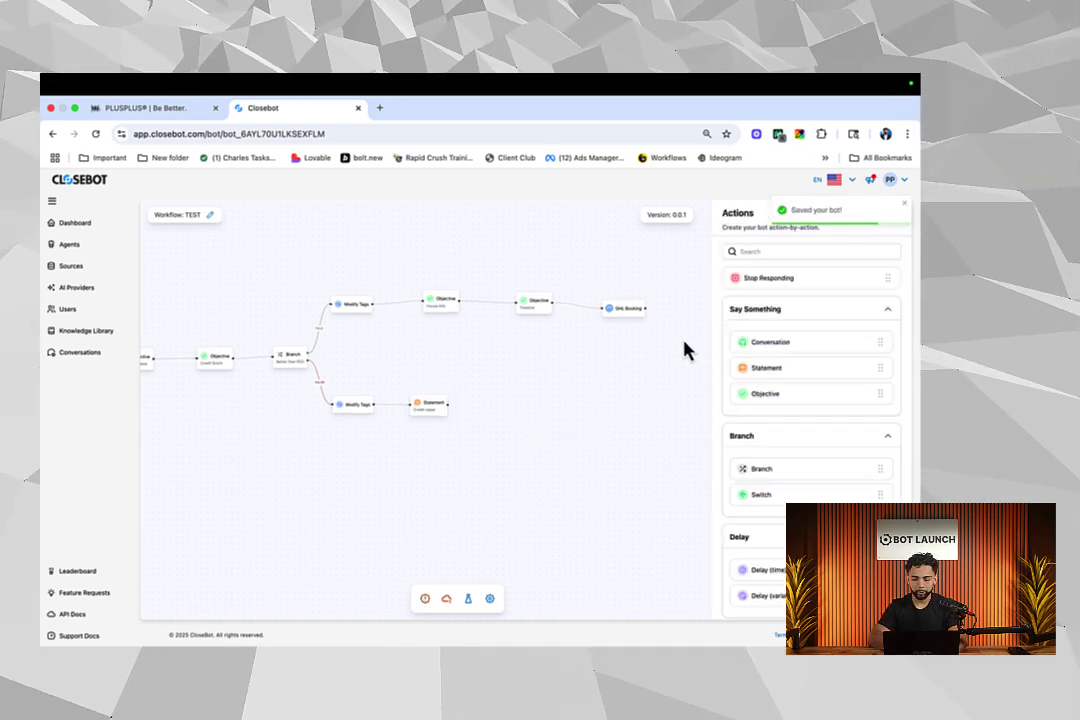
Step: Add a Stop Responding action, connect the Credit repair Statement to it, line it up with that path, and save the workflow
left_click_drag(771, 284, 495, 438)
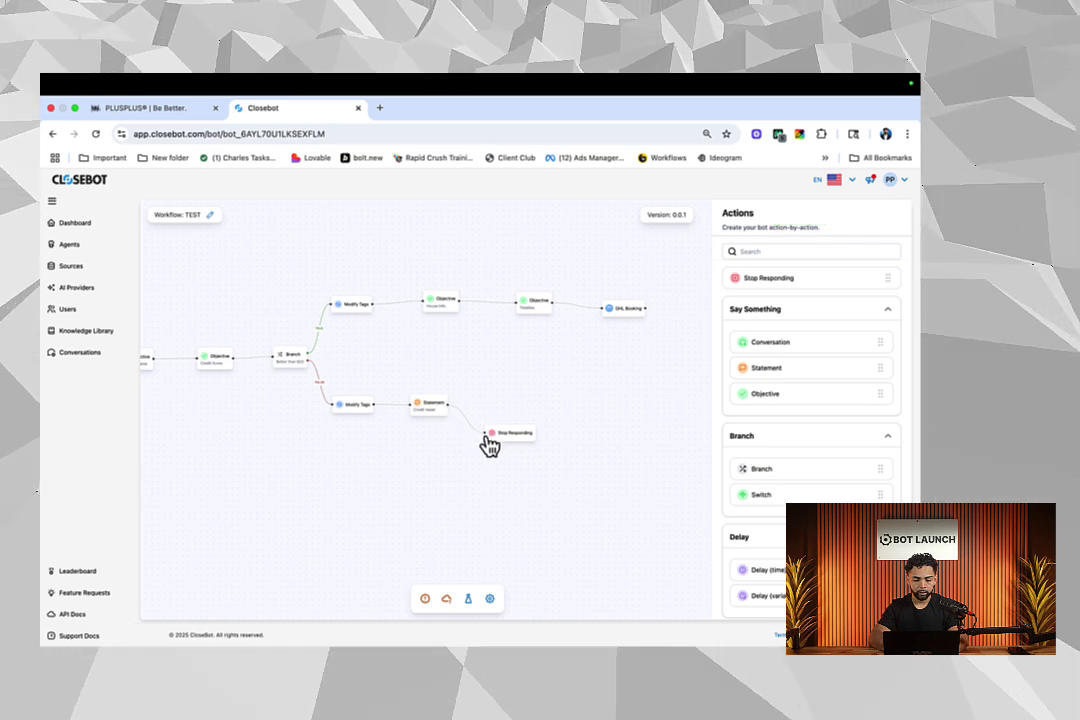
scroll(513, 425, "left", 5)
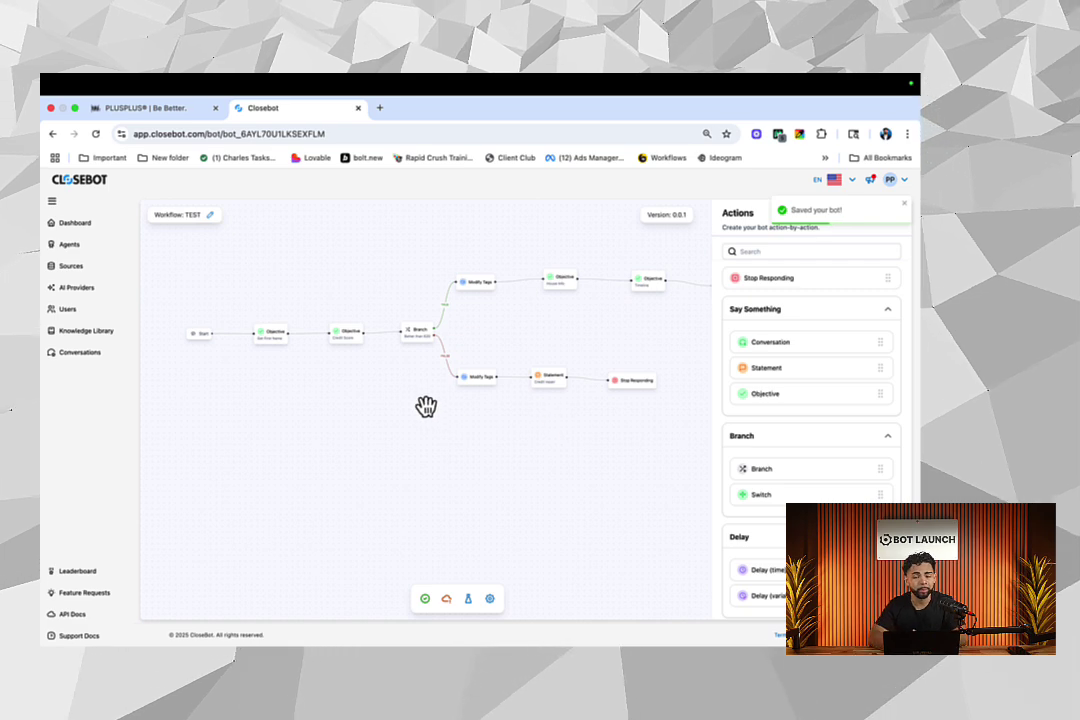
left_click_drag(426, 405, 403, 417)
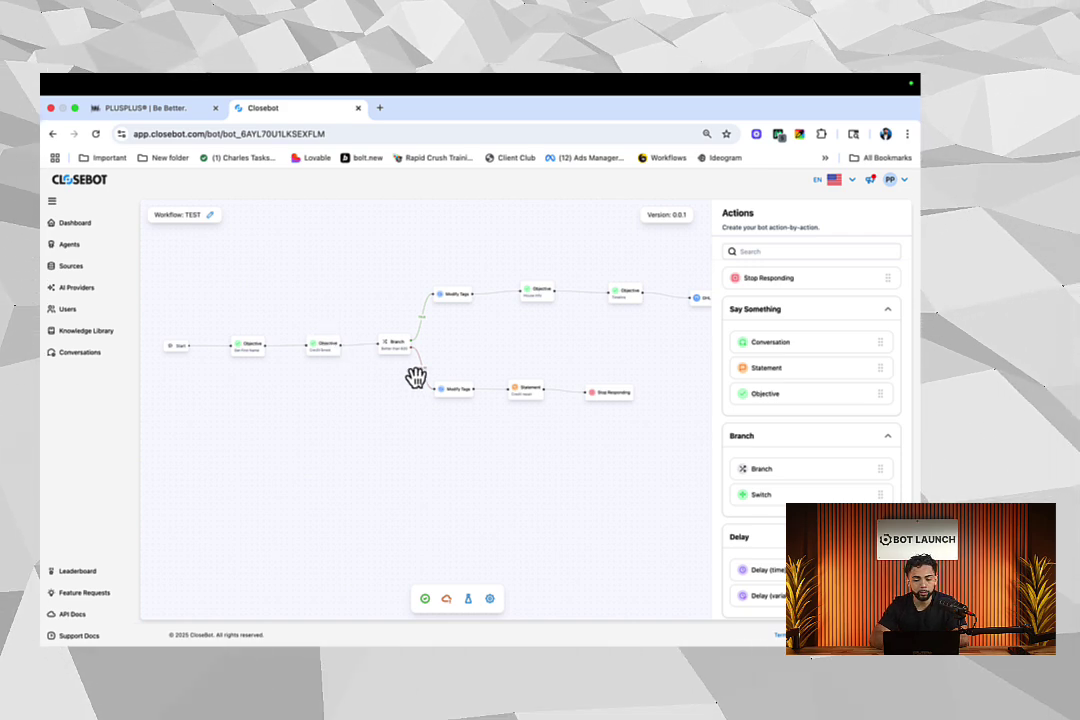
Step: Review the settings of the actions on both branch paths, from the tag changes through to Stop Responding and GHL Booking
left_click(452, 390)
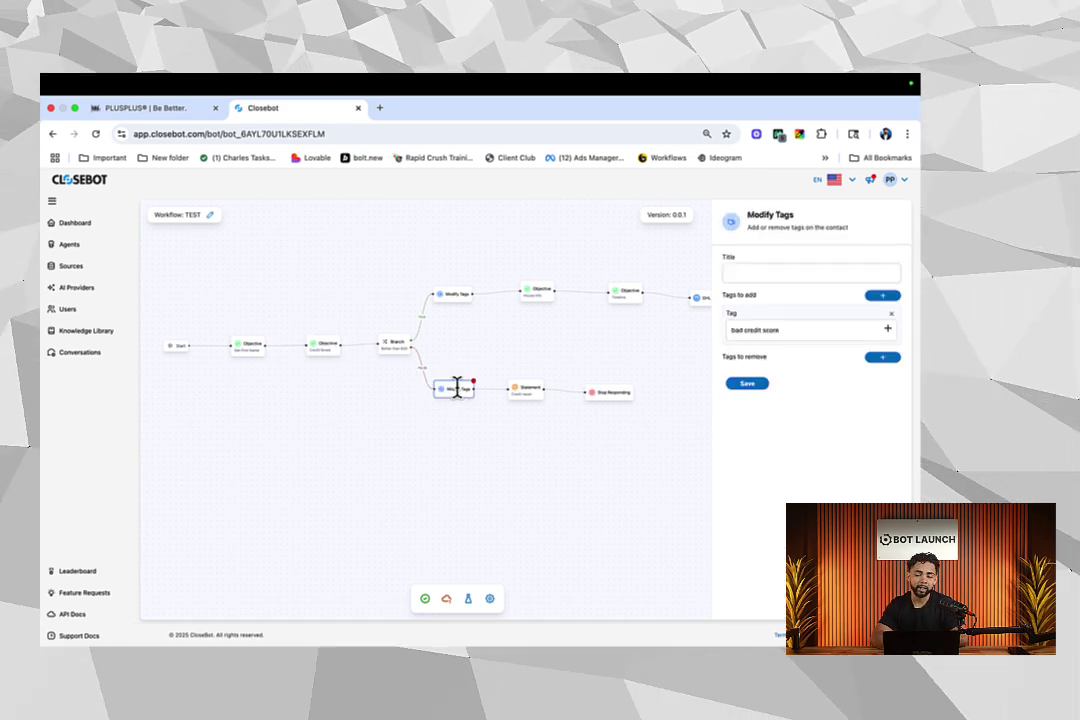
left_click(528, 396)
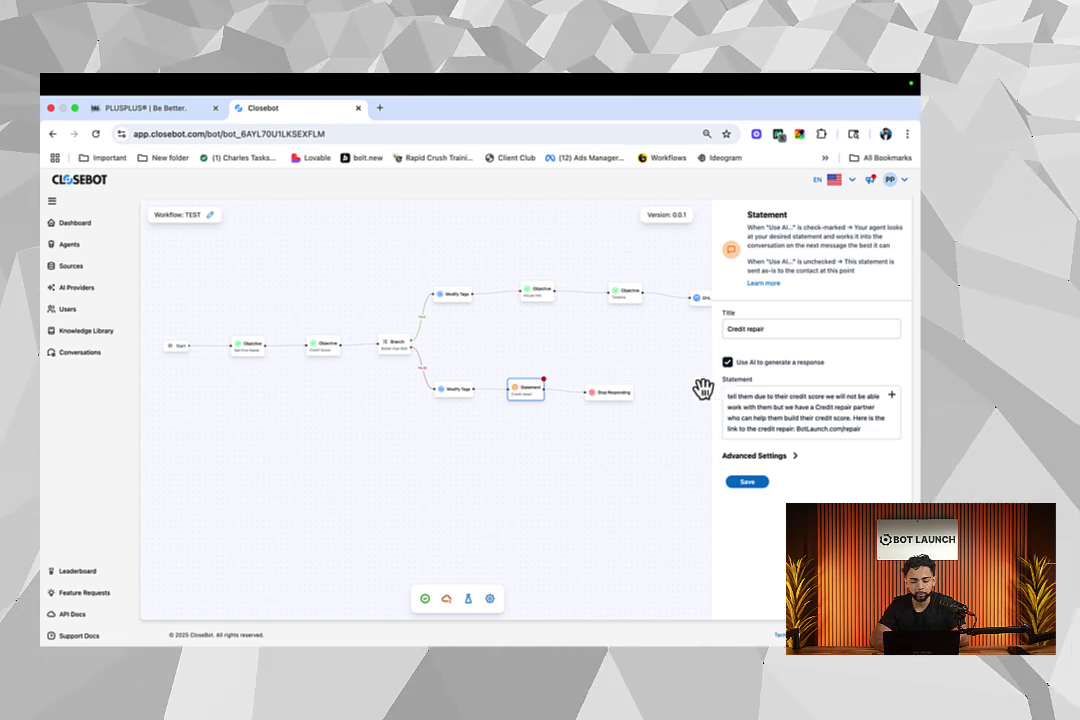
left_click(615, 396)
left_click_drag(651, 467, 616, 468)
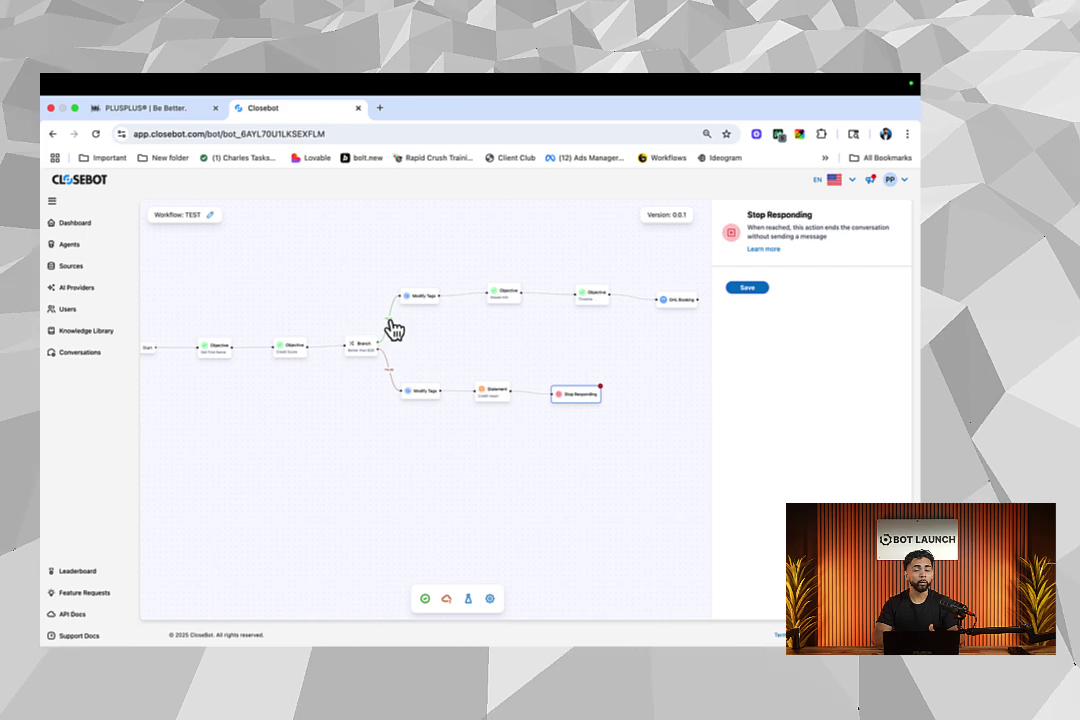
left_click(422, 310)
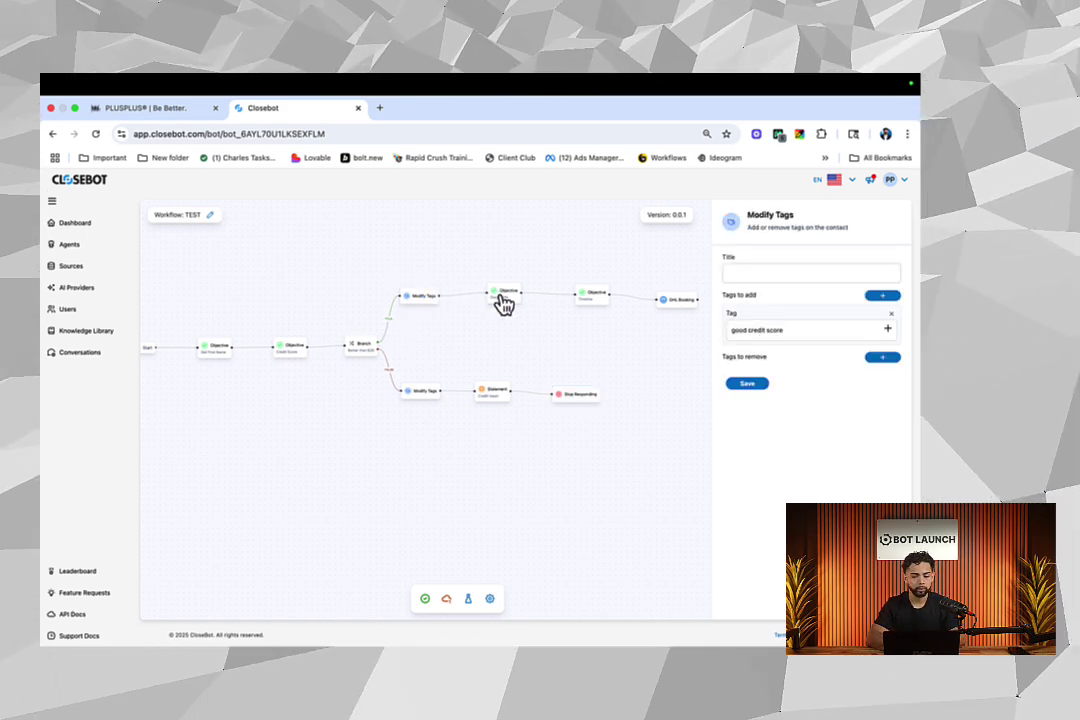
left_click(503, 302)
left_click_drag(580, 347, 506, 347)
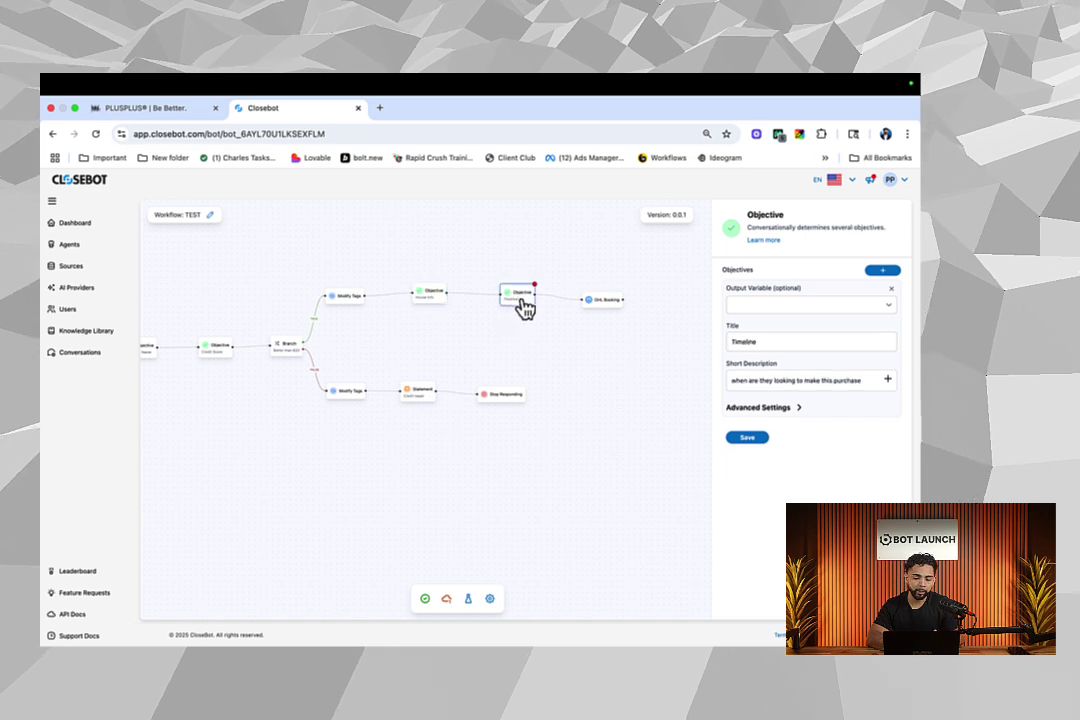
left_click(606, 302)
left_click(888, 362)
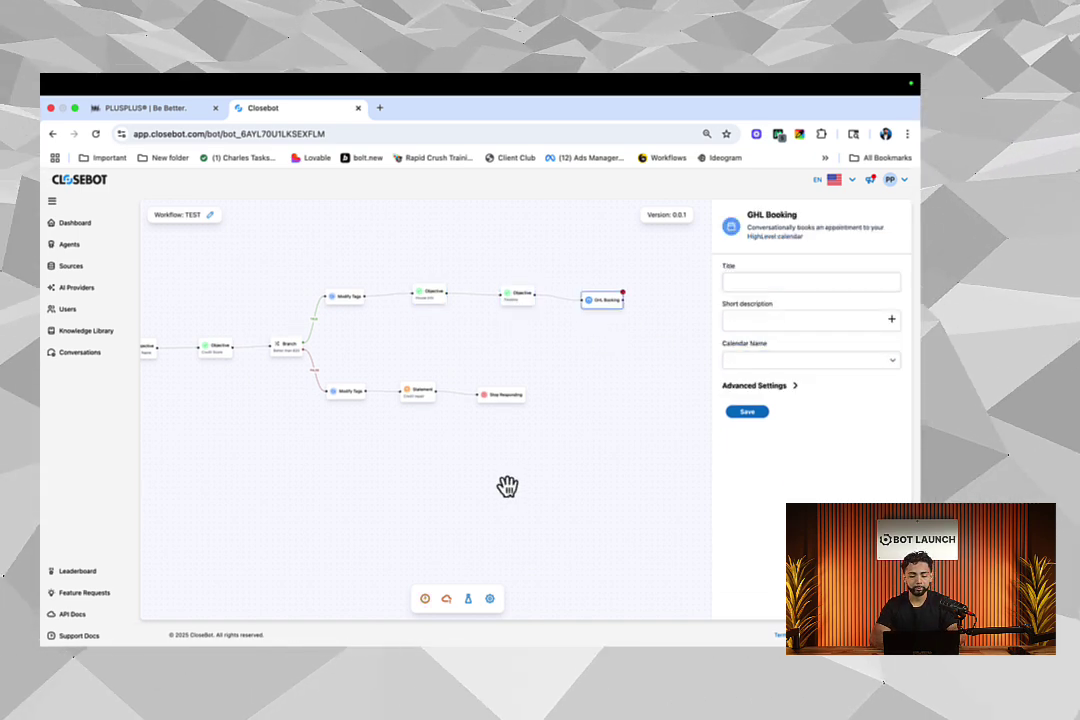
Step: Save the workflow and close the GHL Booking action's settings
left_click(425, 601)
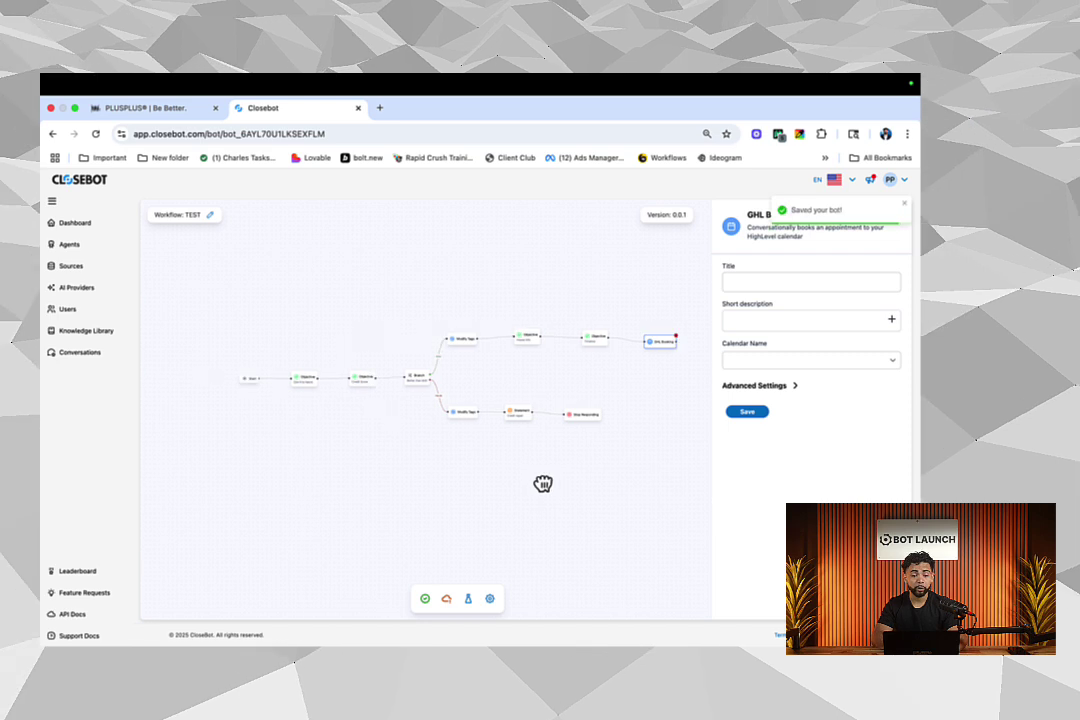
left_click_drag(542, 484, 535, 485)
left_click_drag(495, 473, 494, 482)
left_click(461, 372)
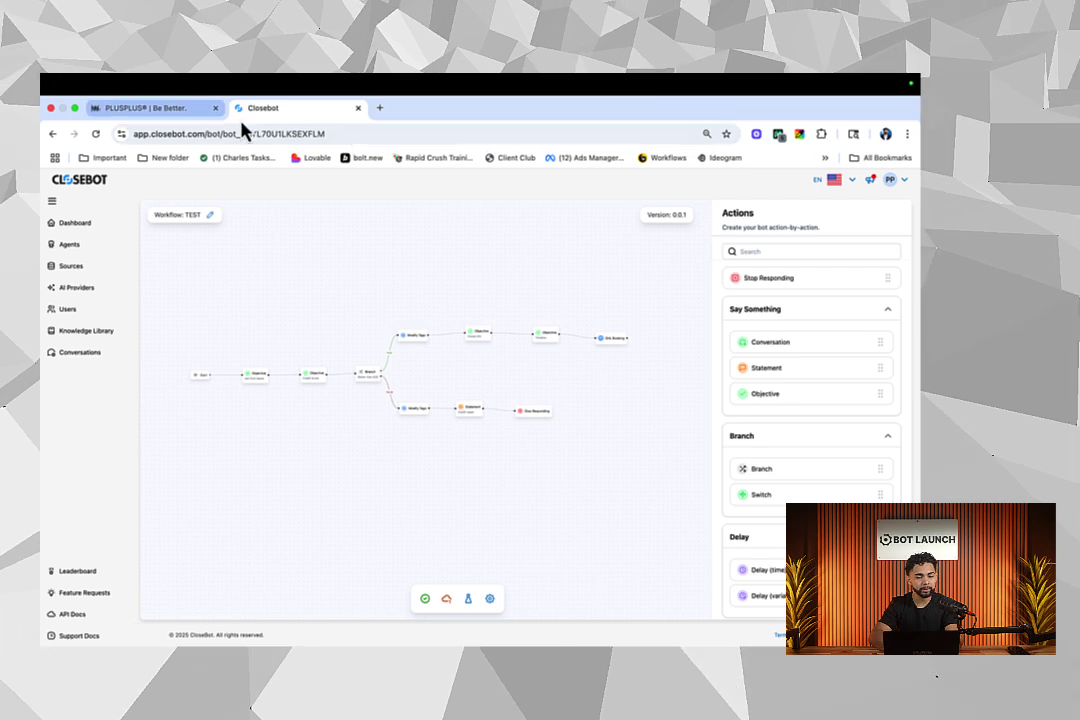
Step: Switch to PLUSPLUS and create a new automation workflow
left_click(145, 110)
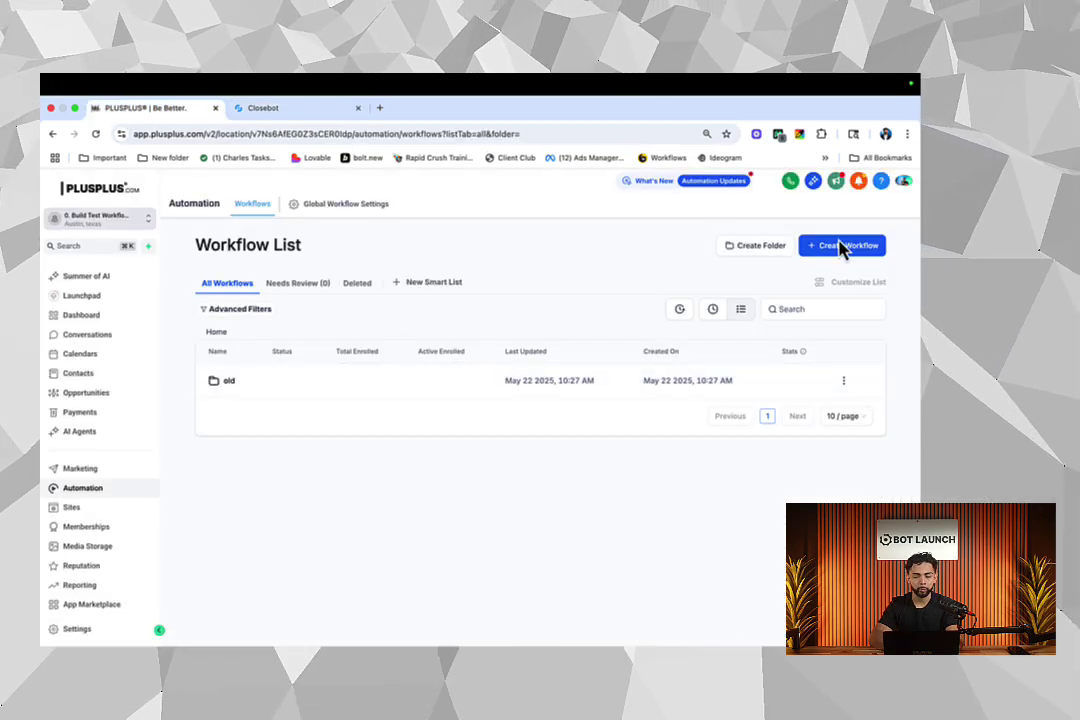
left_click(843, 247)
left_click(842, 283)
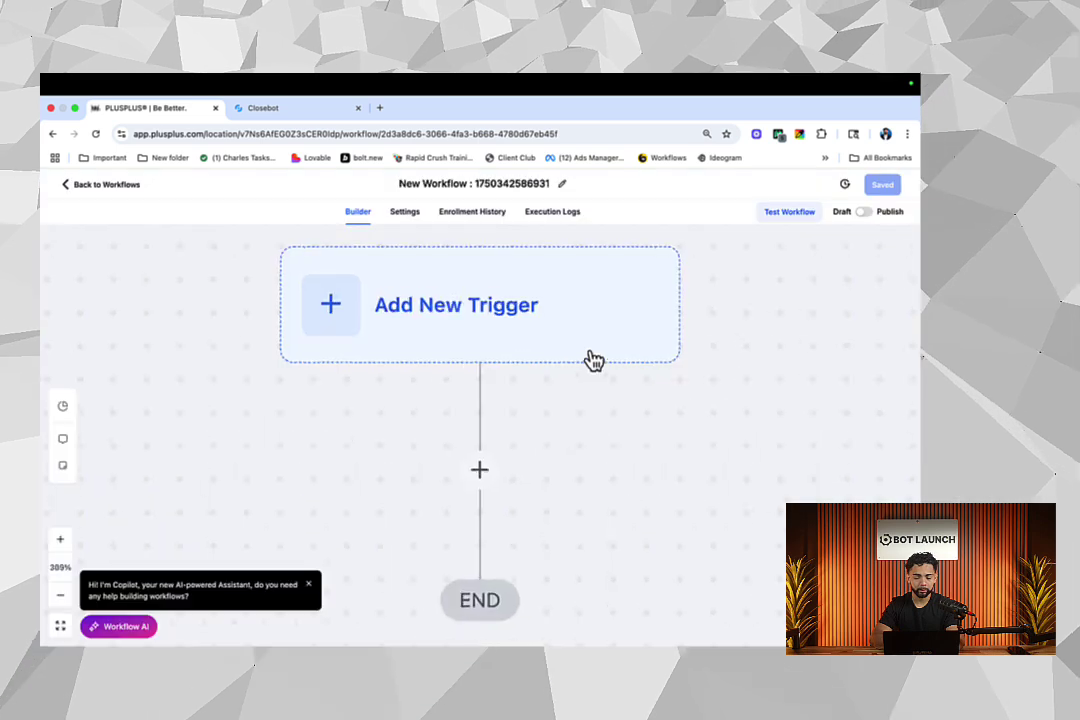
Step: Add a Contact Tag trigger to the new workflow
left_click(489, 328)
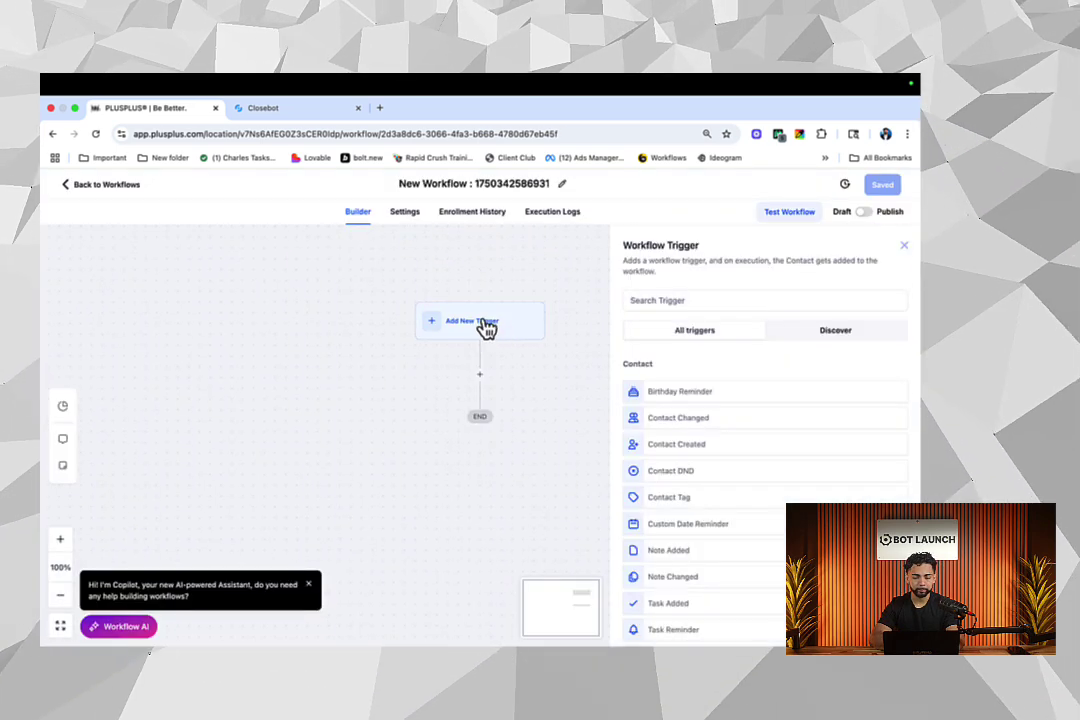
left_click(632, 300)
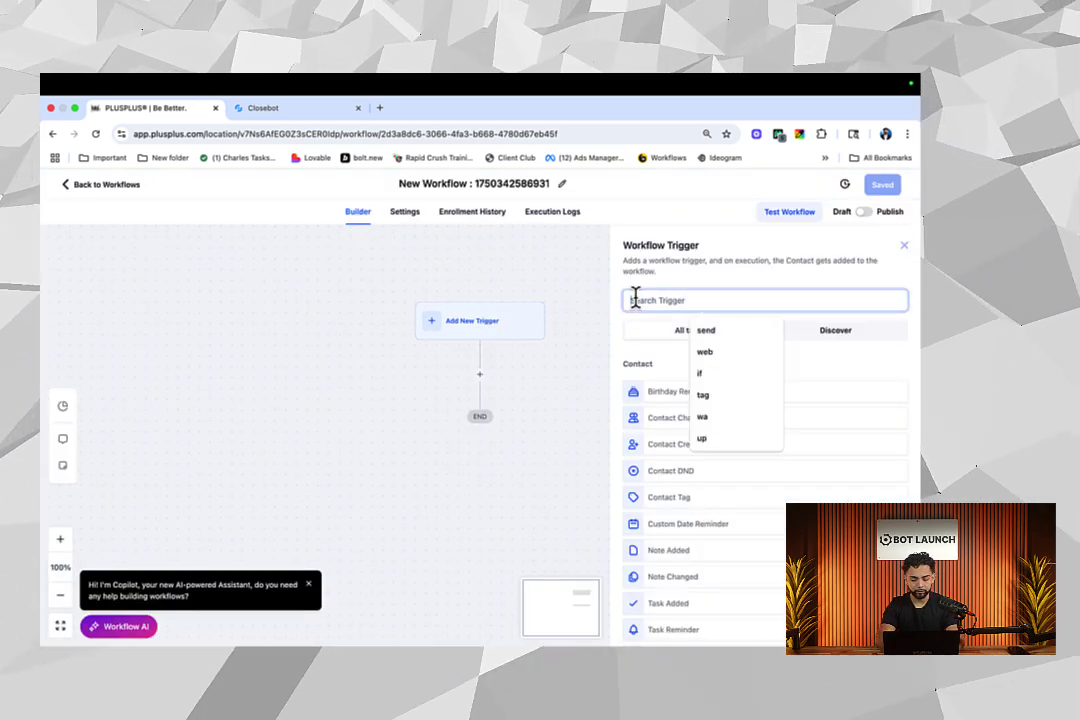
type("tag")
left_click(668, 398)
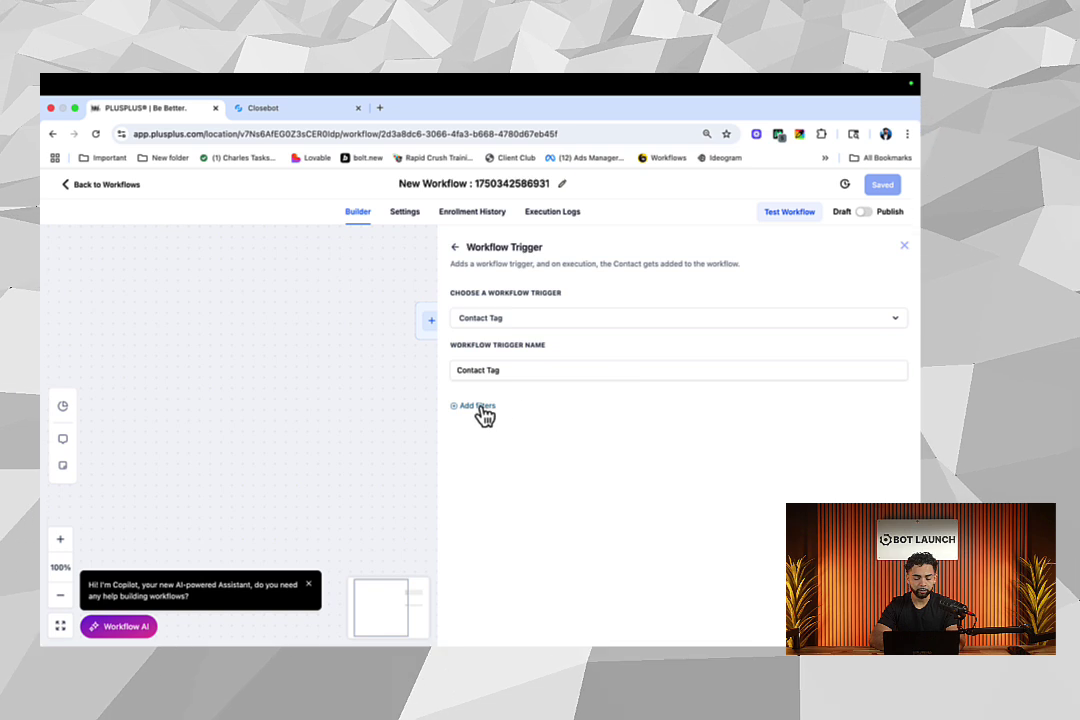
Step: Add a Tag Added filter to the Contact Tag trigger with the tag "bad credit score"
left_click(484, 415)
left_click(477, 426)
left_click(491, 494)
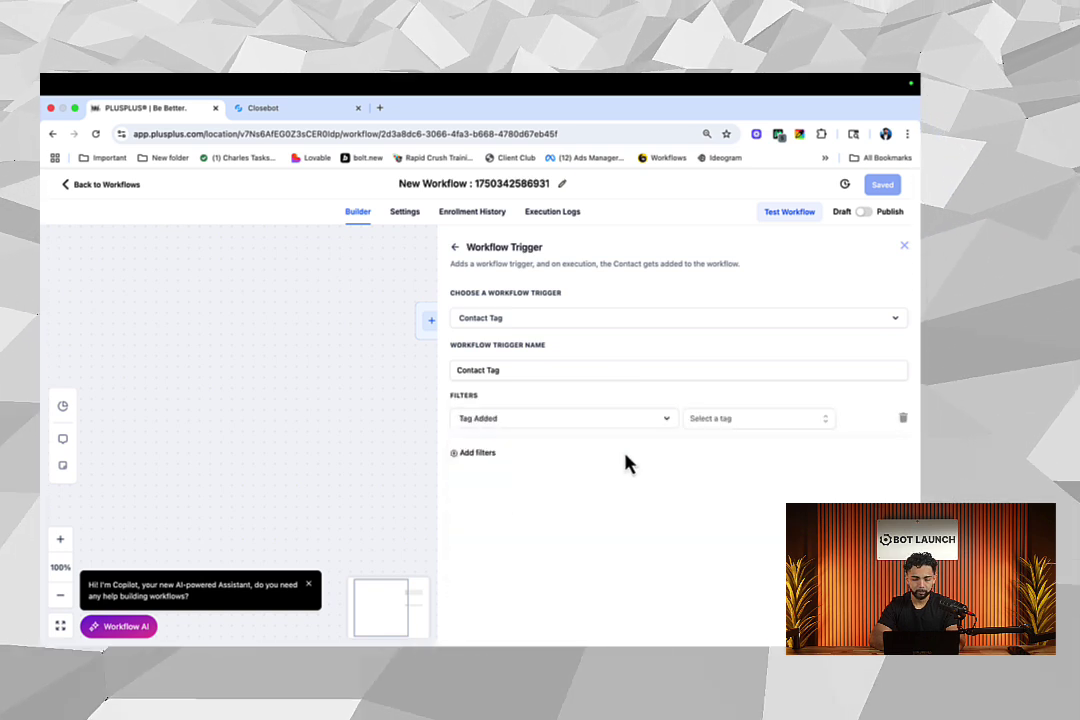
type("bad credit score")
left_click(752, 478)
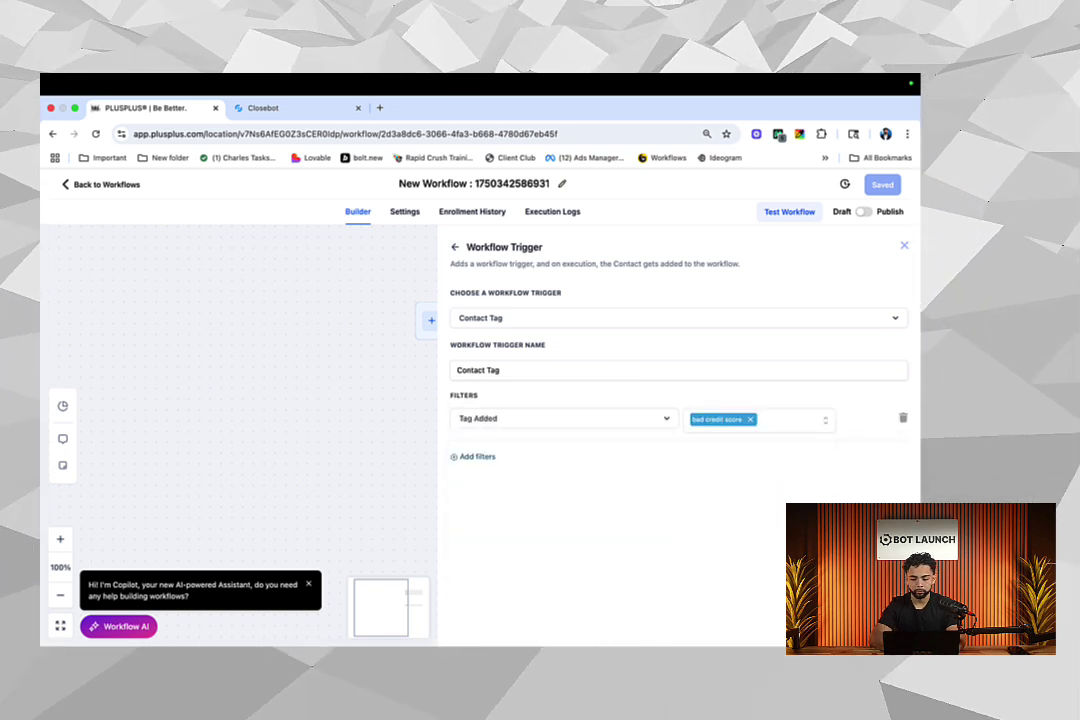
Step: Close the bad credit score trigger's settings and add a second Contact Tag trigger to the workflow
left_click(425, 342)
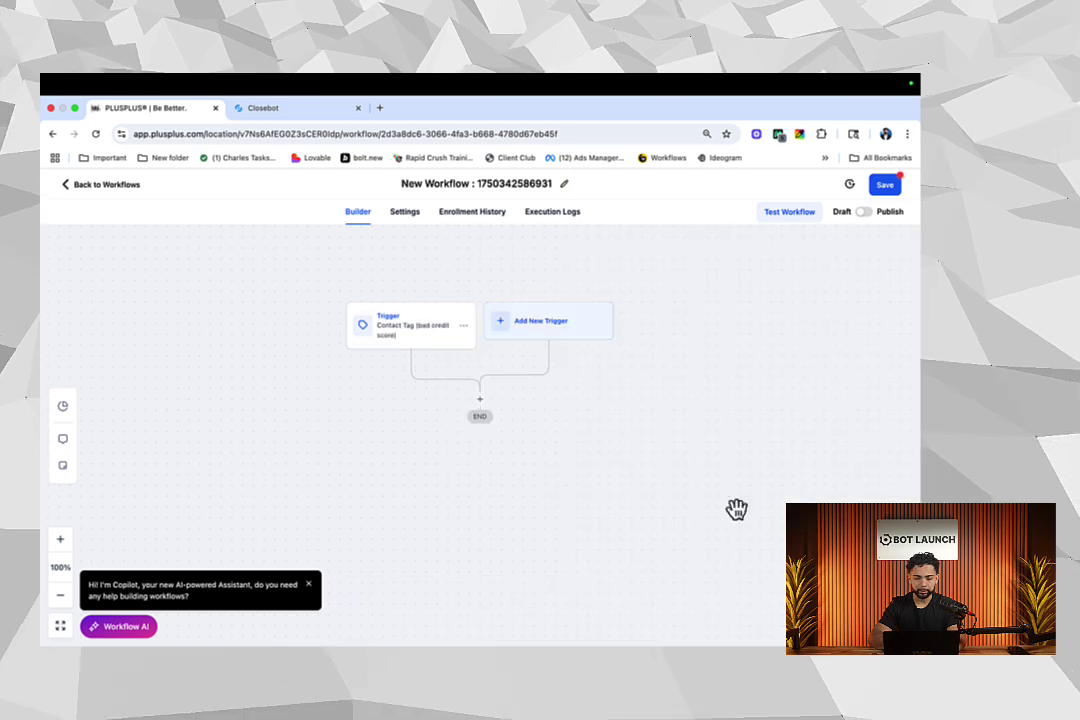
left_click(527, 338)
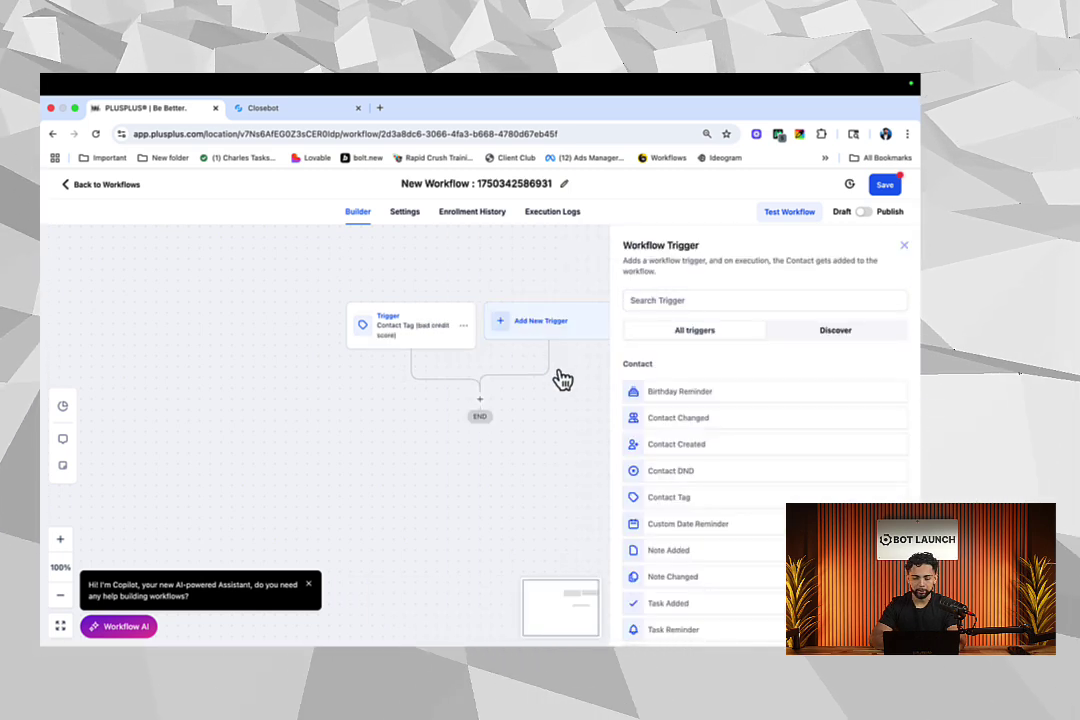
left_click(665, 503)
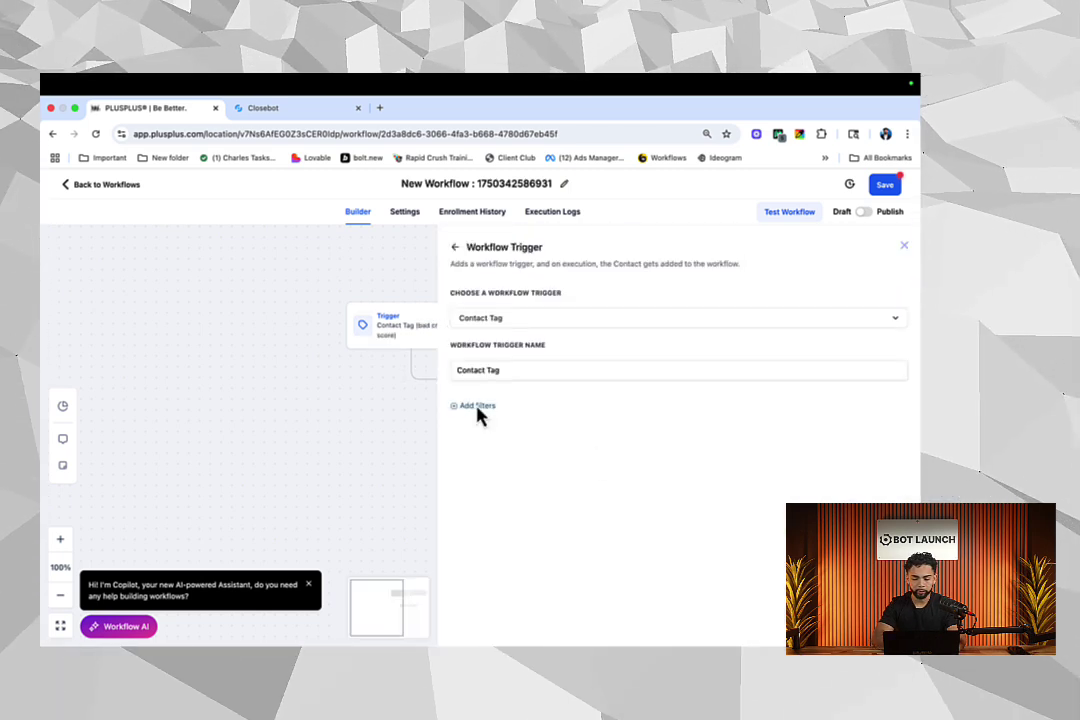
Step: Add a Tag Added filter with the tag "good credit score" to the second trigger and save the workflow
left_click(474, 408)
left_click(503, 423)
type("tag")
left_click(498, 494)
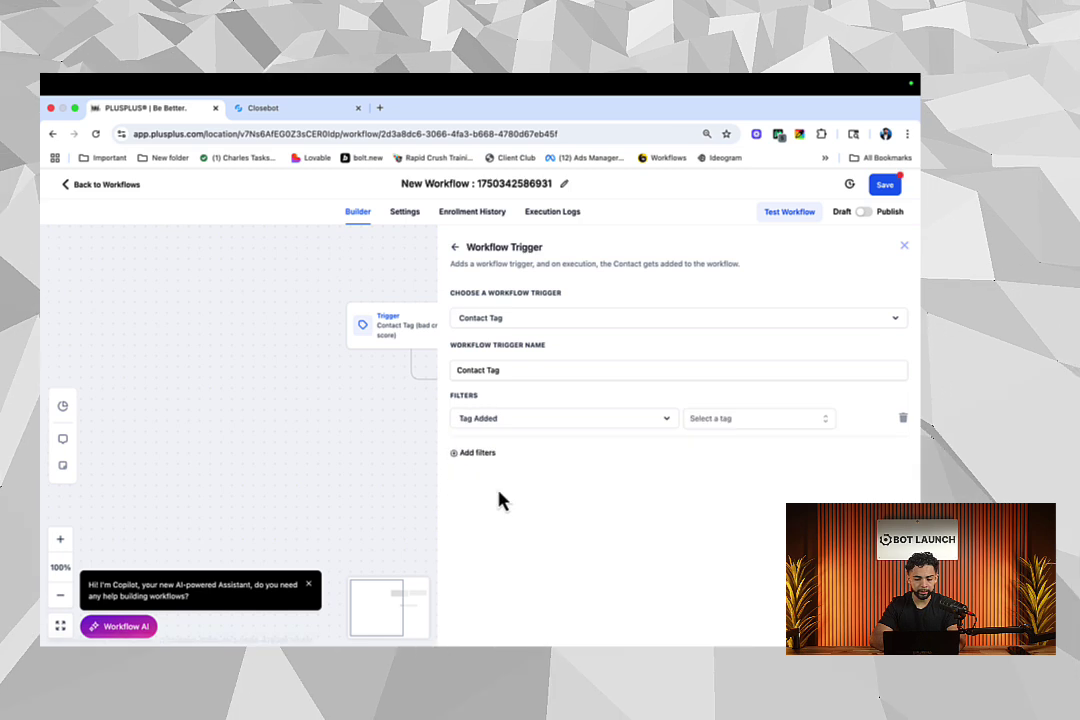
left_click(754, 420)
type("good credit score")
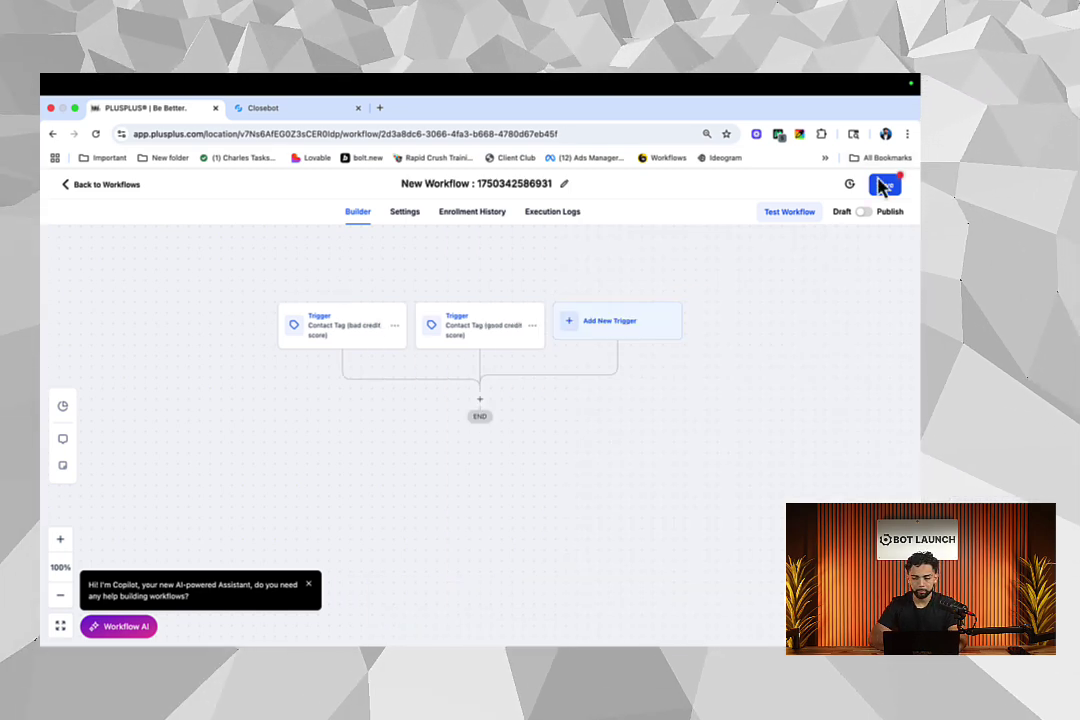
left_click(884, 185)
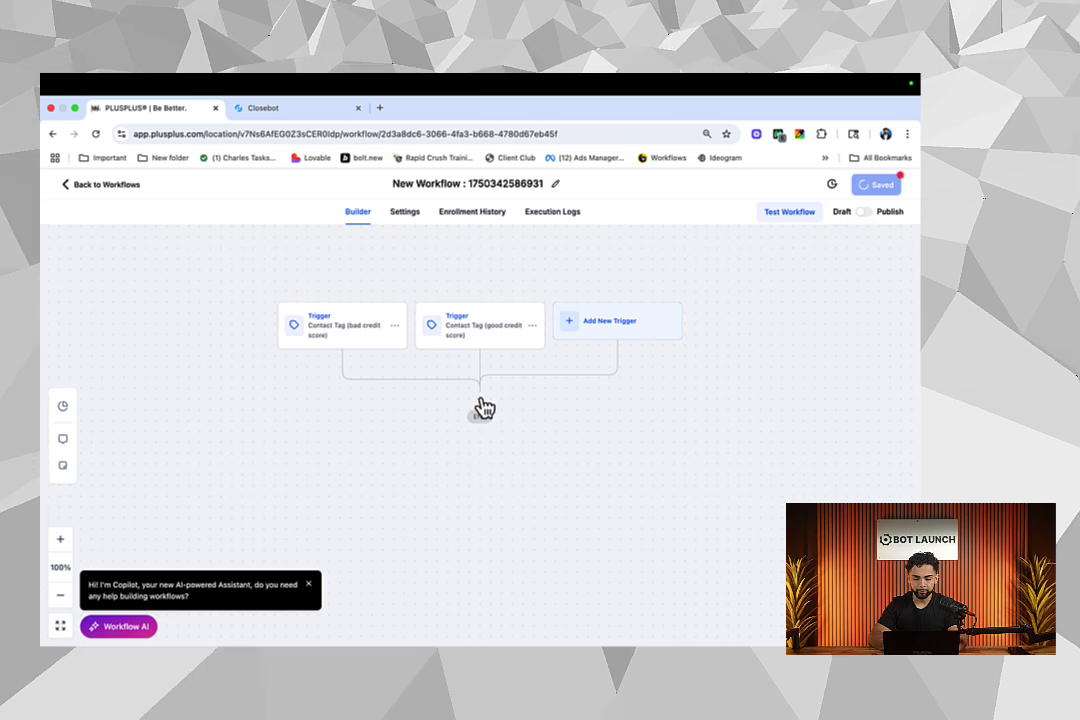
Step: Add an If / Else condition below the triggers whose branch requires Workflow Trigger Is Contact Tag (bad credit score)
left_click(480, 408)
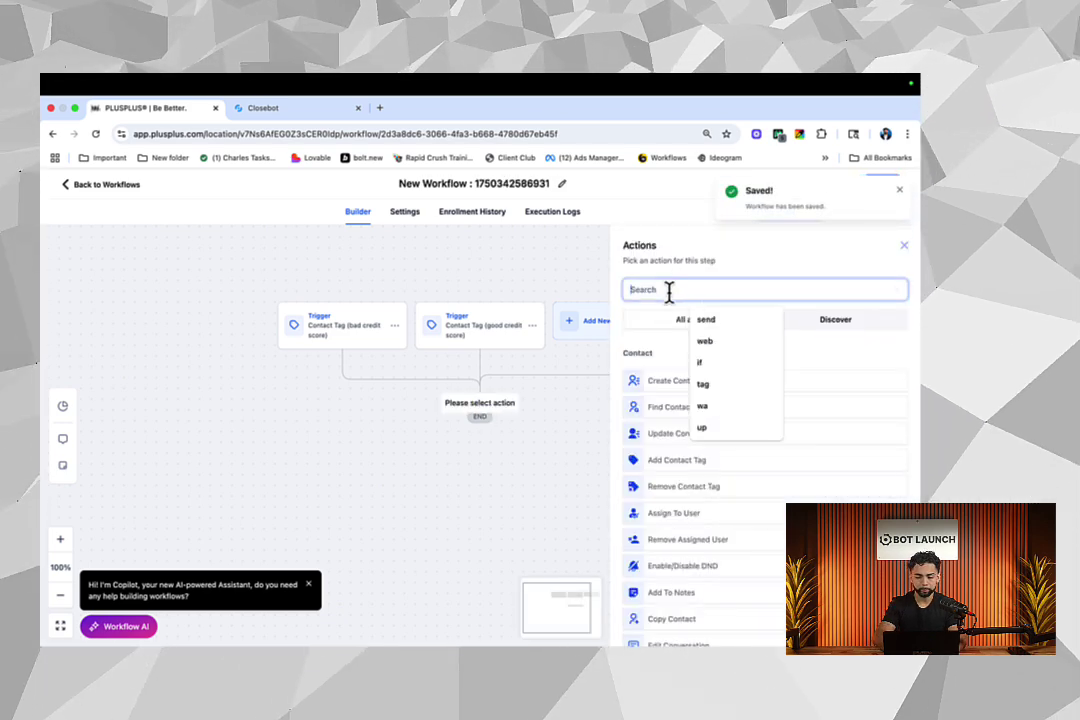
type("if")
left_click(658, 374)
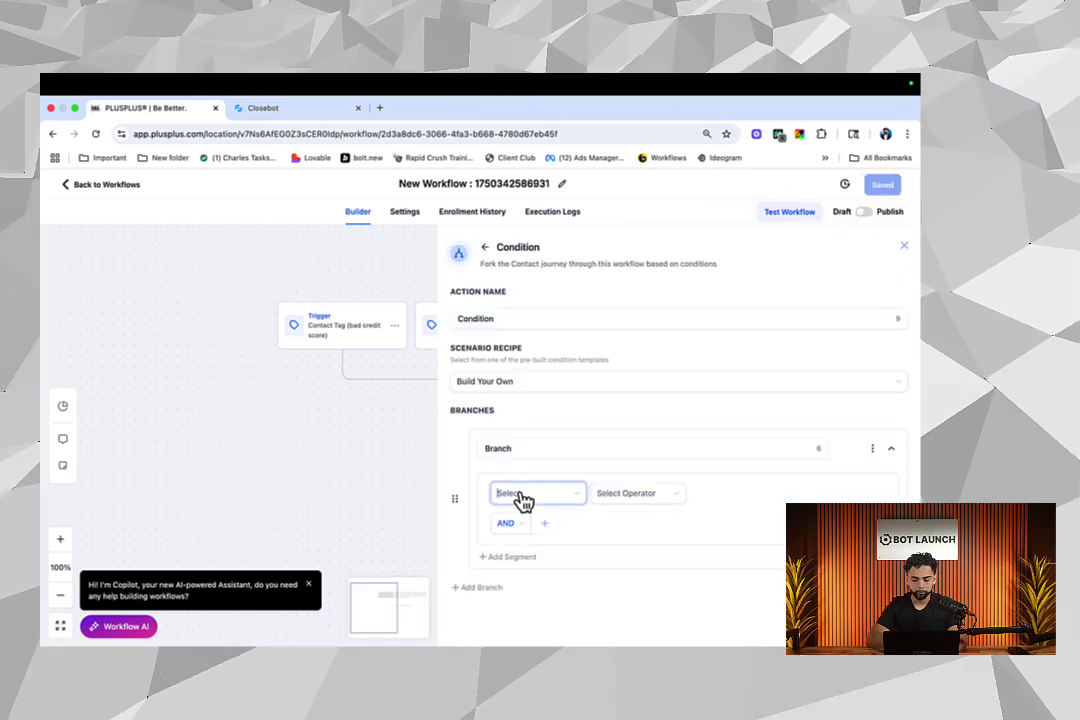
left_click(522, 497)
left_click(553, 440)
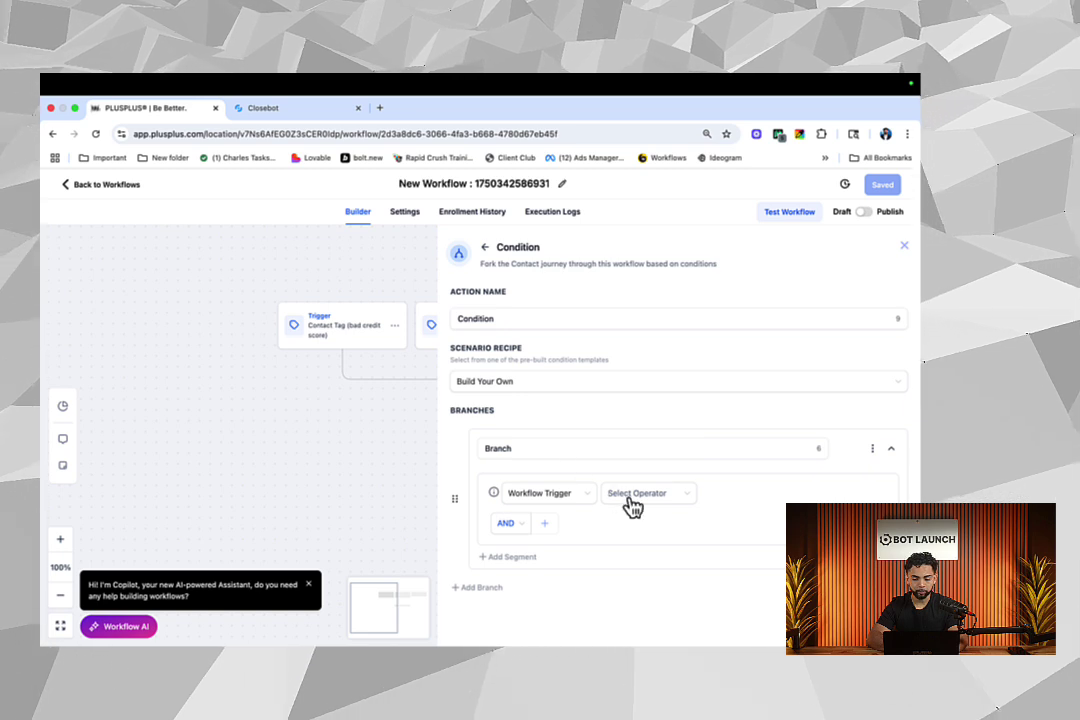
left_click(615, 517)
left_click(735, 496)
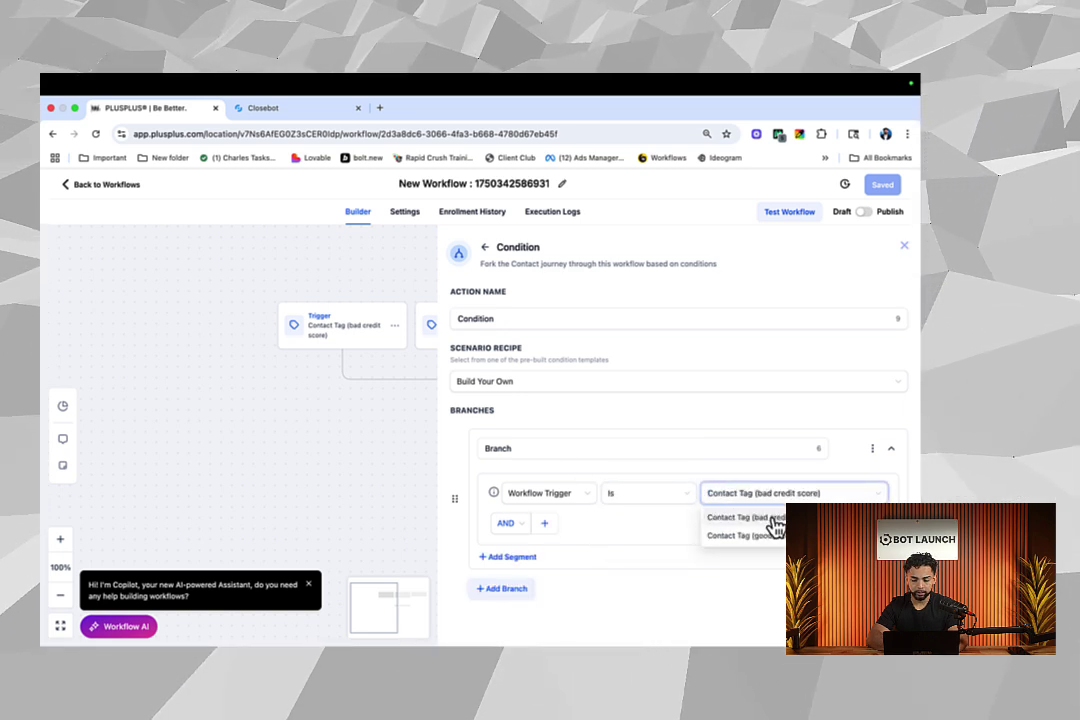
Step: Clone the condition's branch, naming the original branch "Bad" and the copy "Good"
left_click(871, 449)
left_click(866, 452)
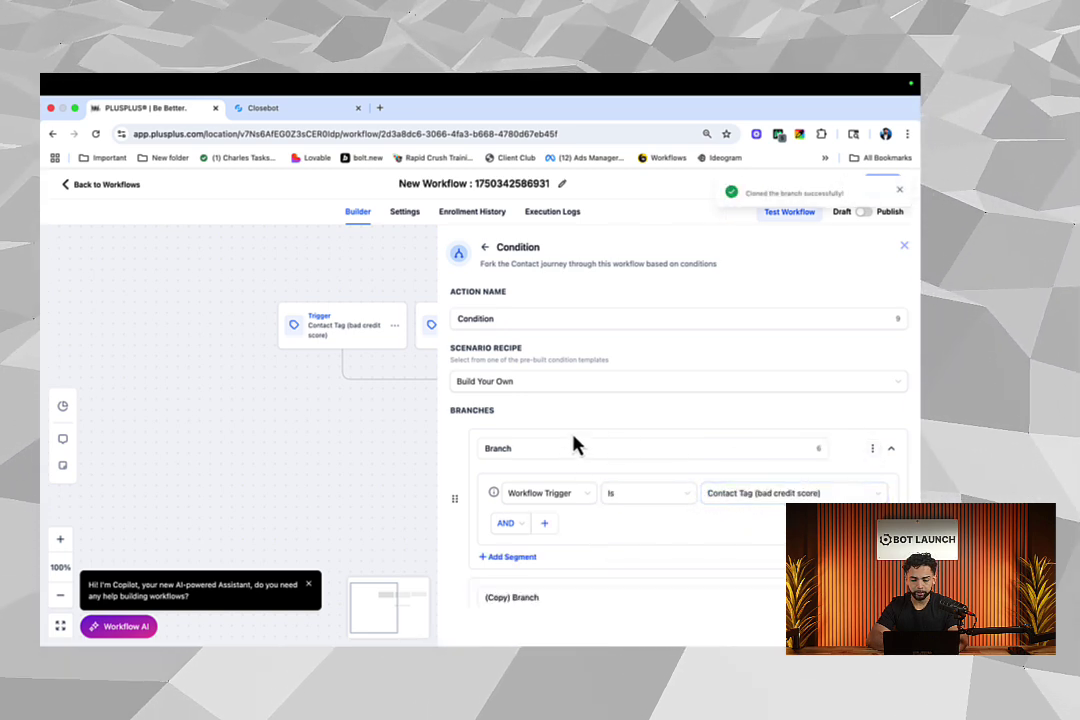
scroll(540, 445, "down", 3)
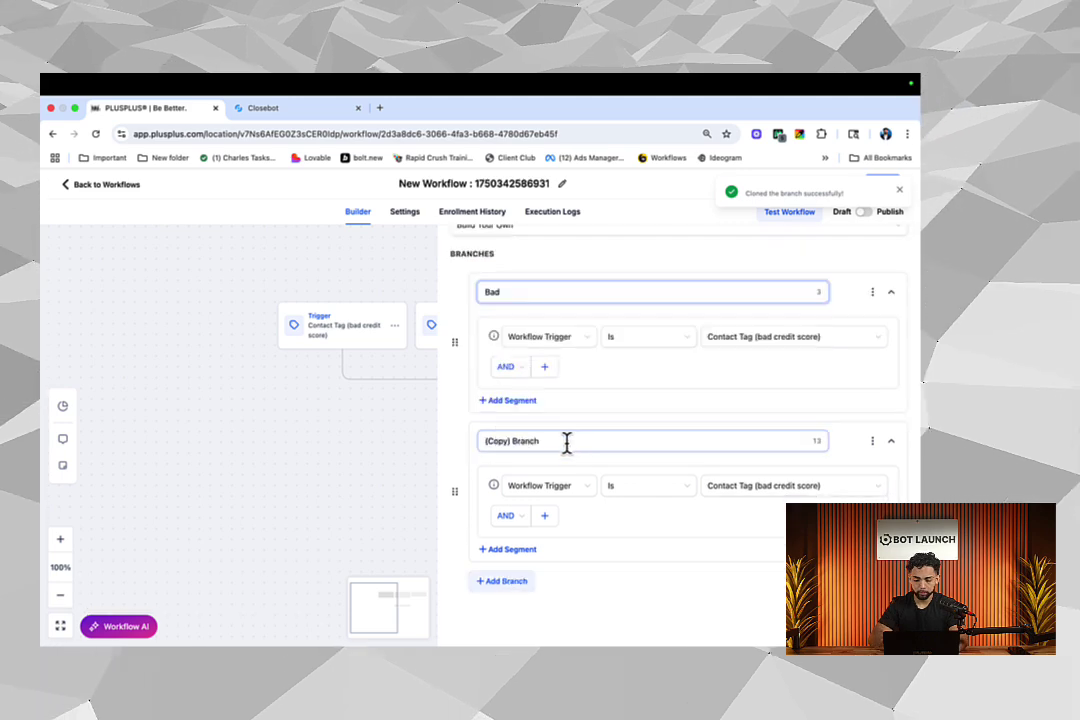
triple_click(574, 444)
type("Good")
Step: Set the Good branch's workflow trigger to Contact Tag (good credit score) and save the condition
left_click(778, 484)
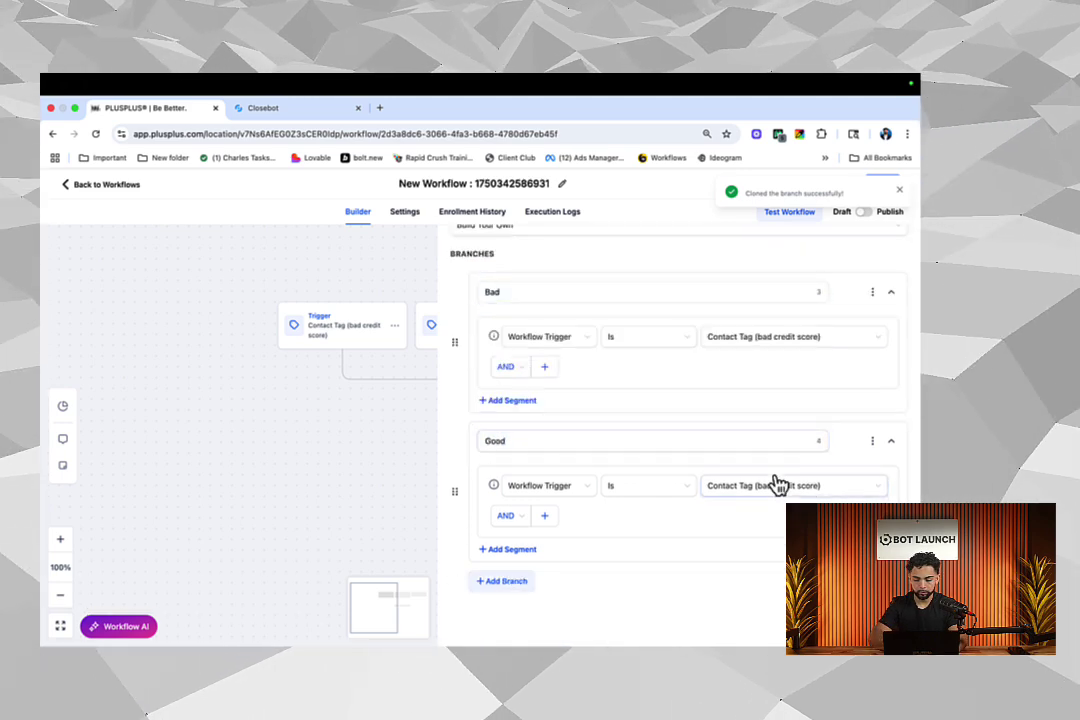
left_click(766, 528)
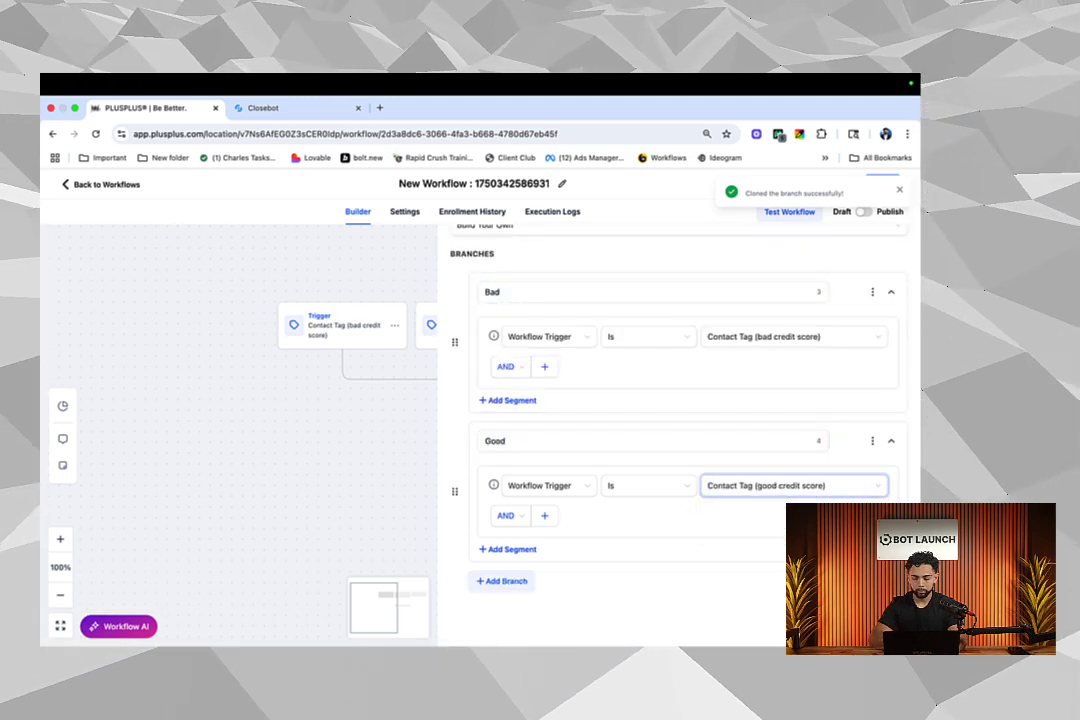
scroll(574, 535, "down", 3)
scroll(574, 535, "up", 3)
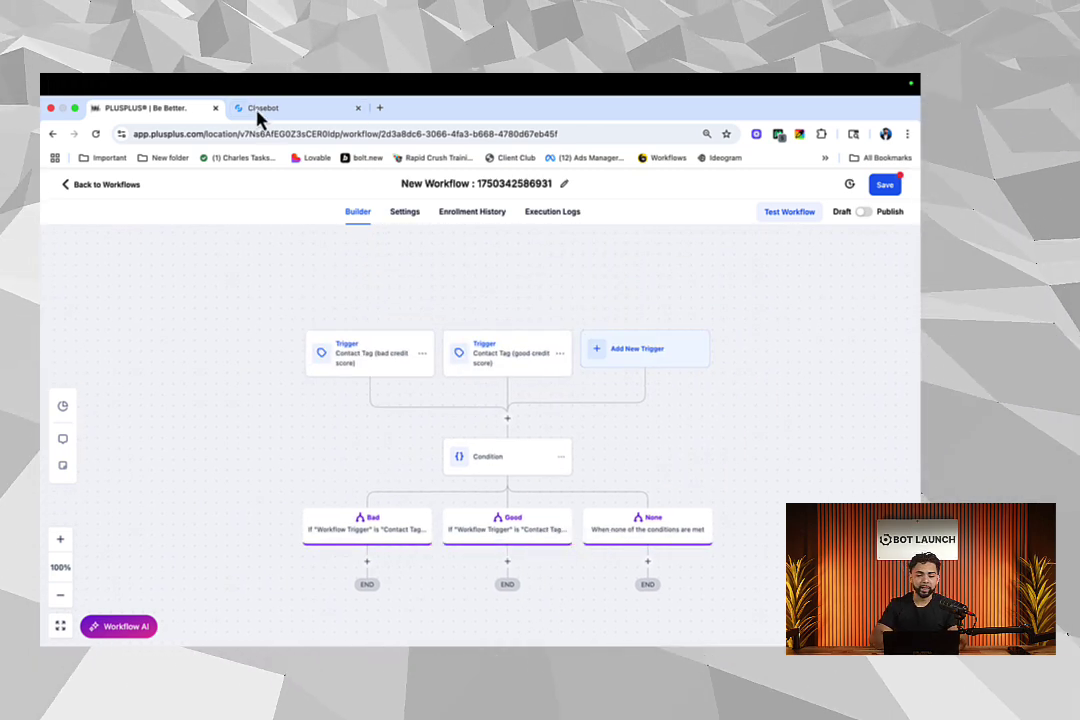
left_click(258, 112)
scroll(438, 387, "up", 5)
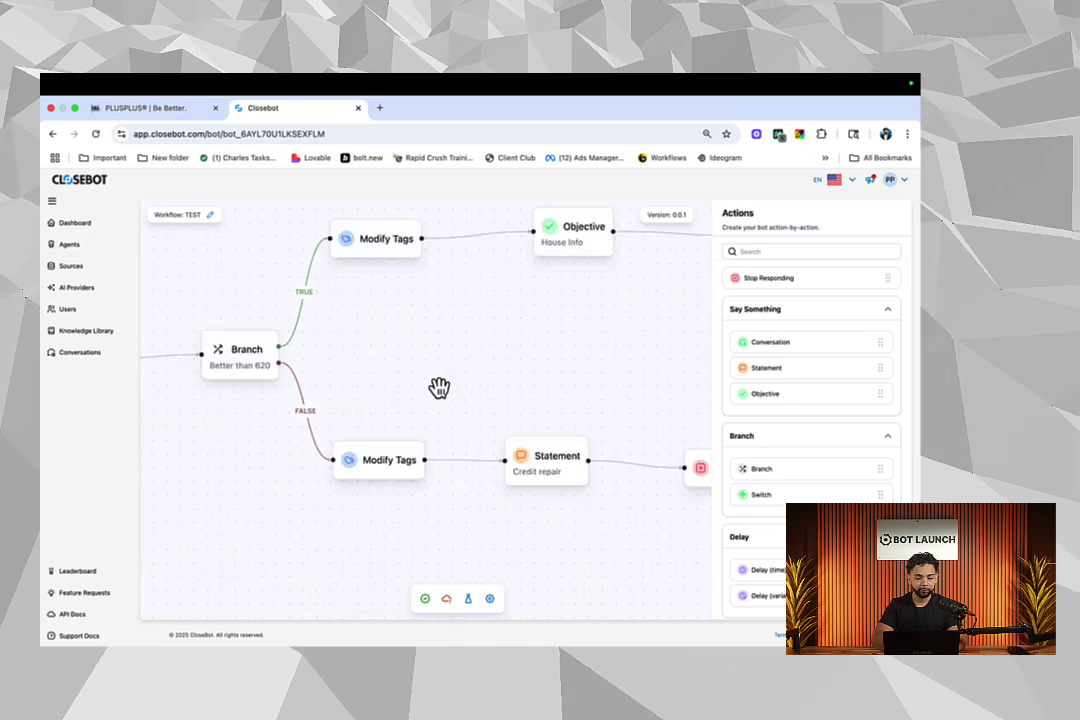
left_click(160, 110)
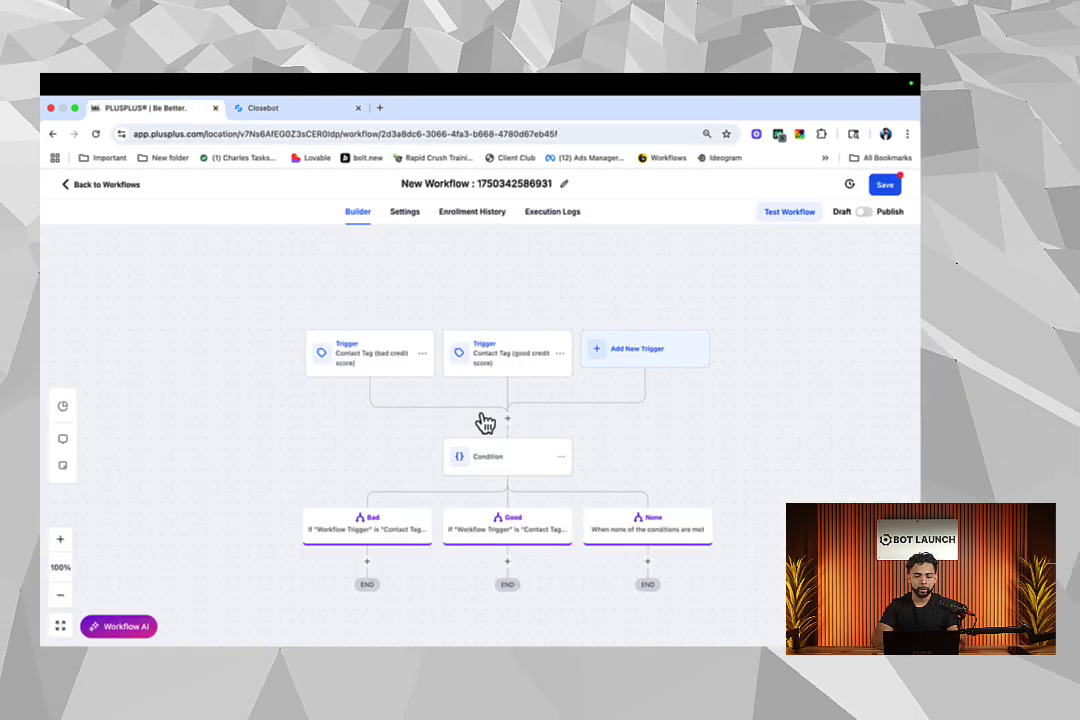
left_click_drag(453, 416, 419, 262)
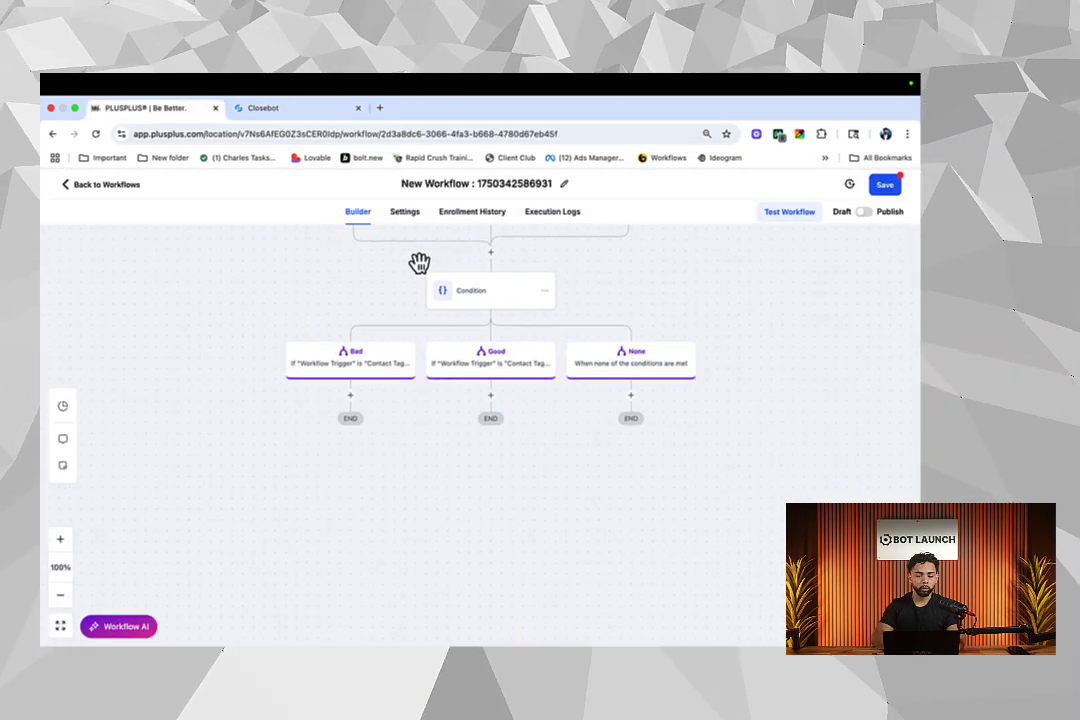
left_click(351, 396)
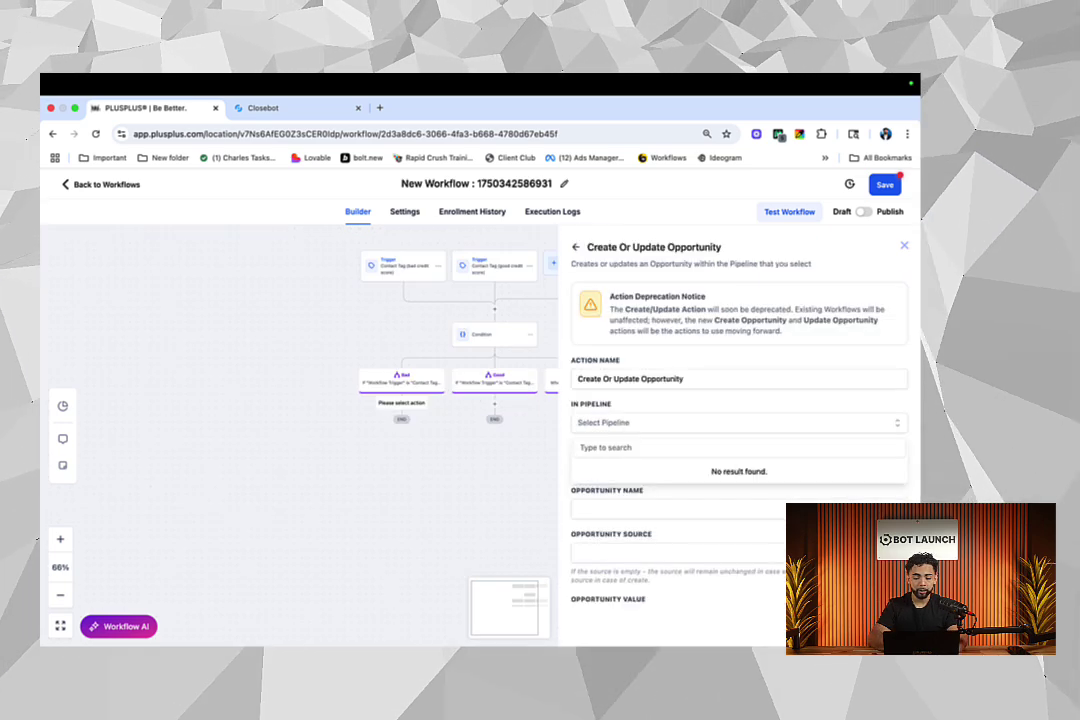
key("Escape")
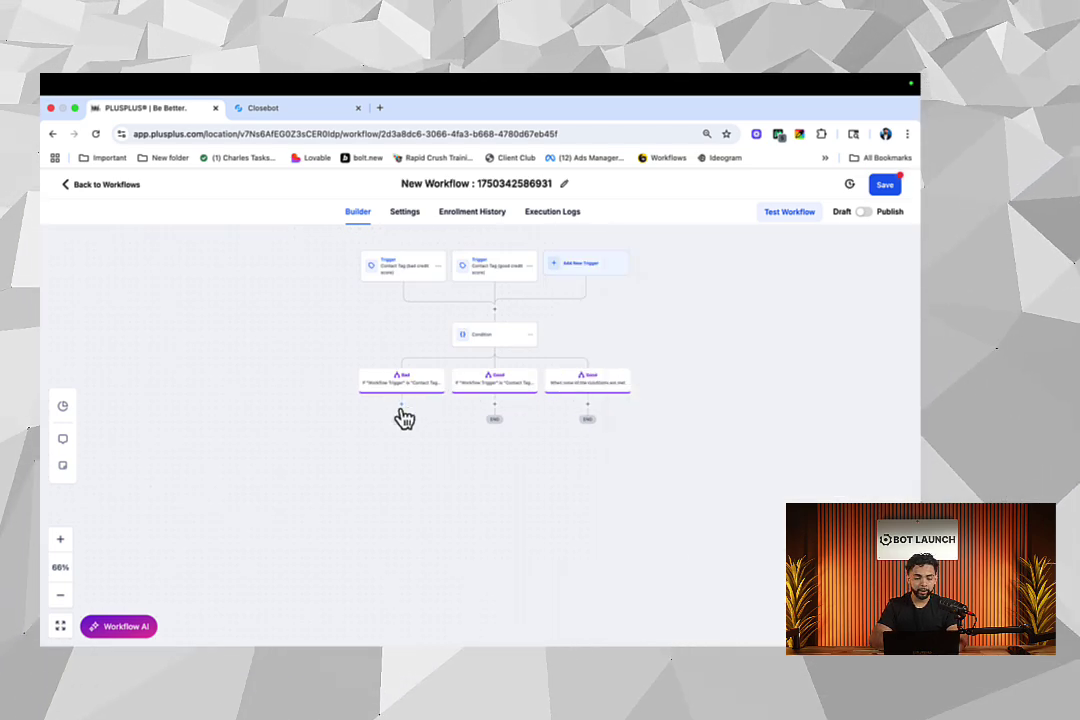
Step: Add a Send Internal Notification action under the Bad branch with SMS as the notification type
left_click(401, 406)
left_click(698, 284)
type("se")
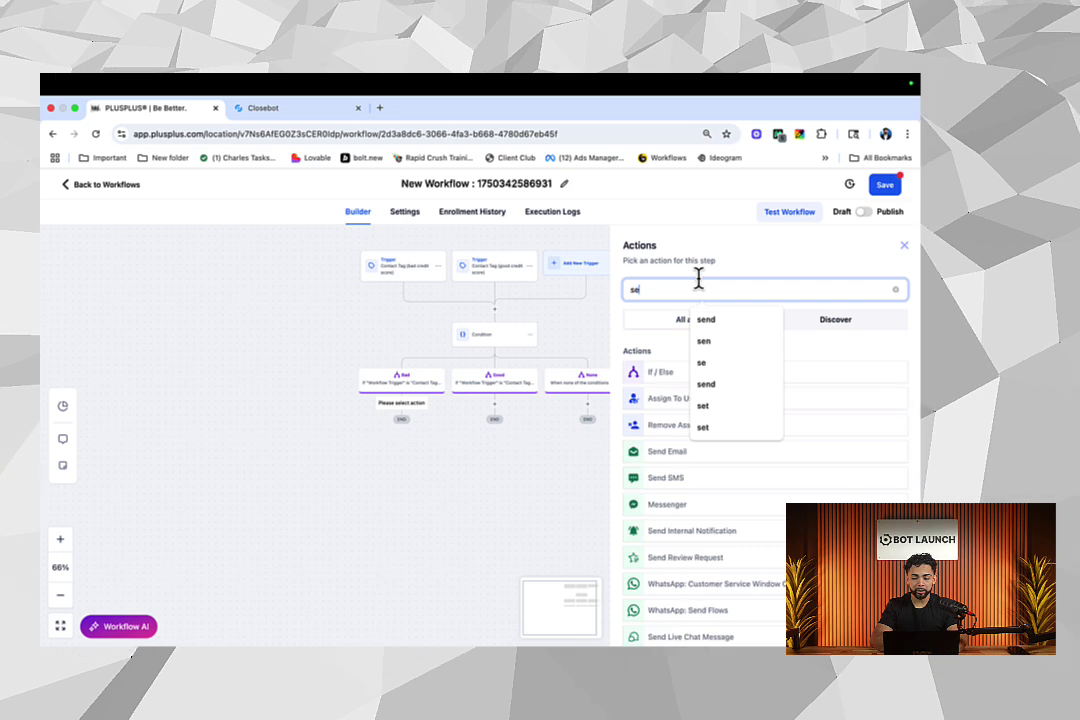
left_click(700, 530)
left_click(701, 360)
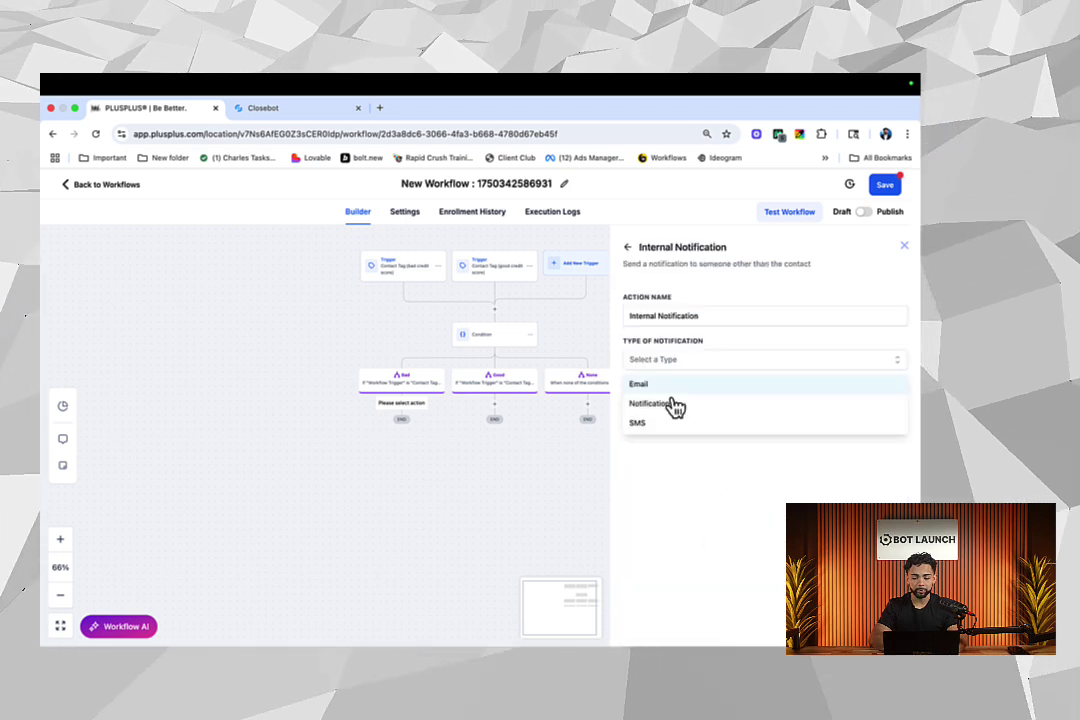
left_click(658, 428)
Step: Address the SMS notification to the Assigned User with the message "test" and save the action
left_click(682, 408)
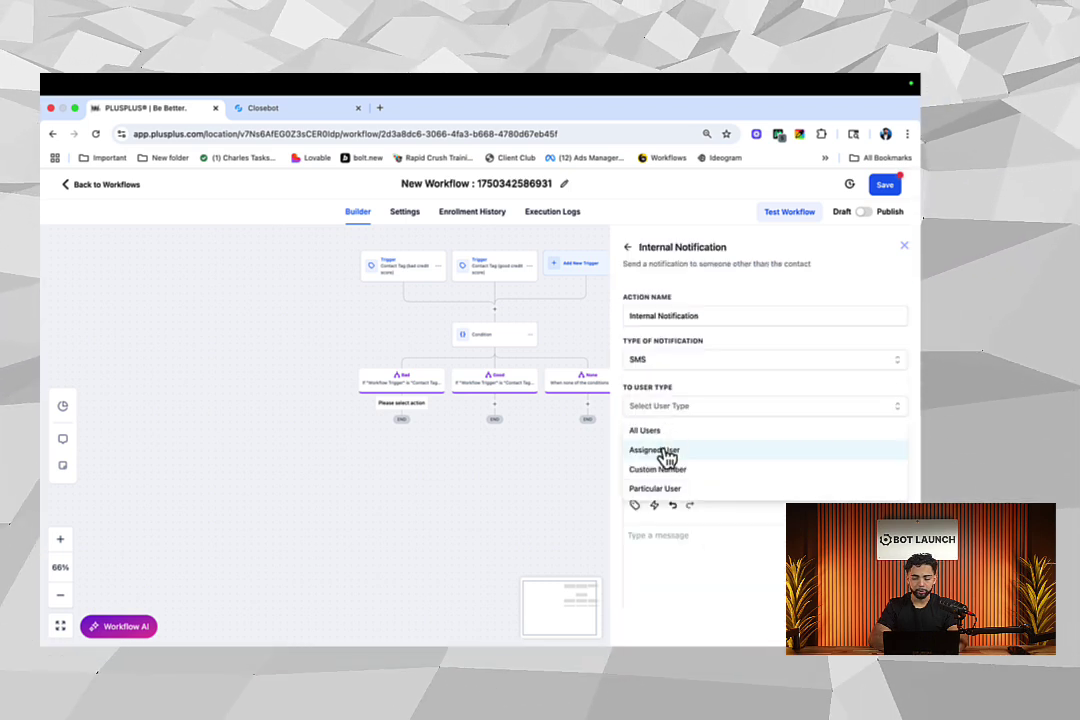
left_click(668, 449)
left_click(682, 551)
type("test")
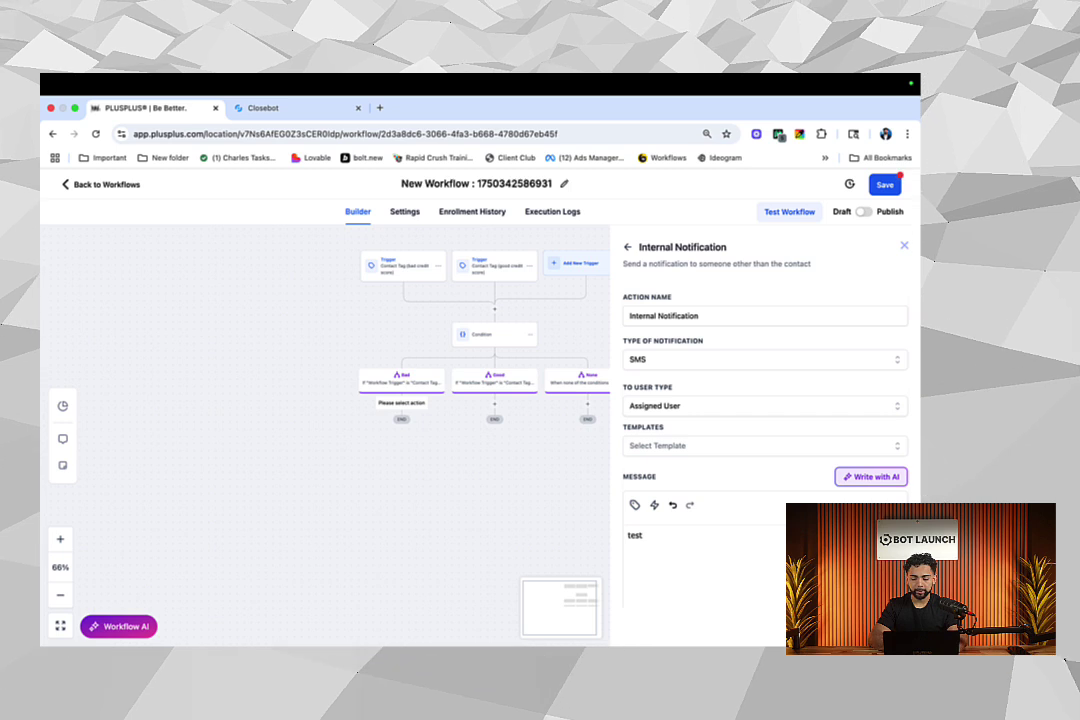
left_click(876, 626)
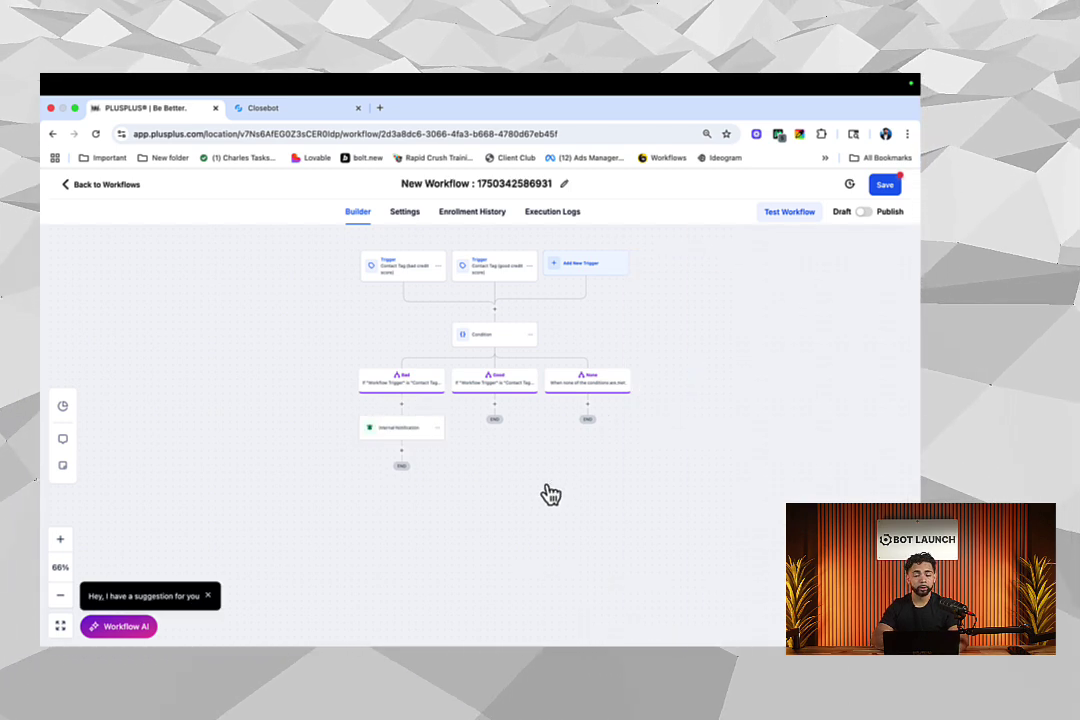
Step: Insert a Modify Contact Engagement Score action before the internal notification in the Bad branch
scroll(550, 494, "down", 2)
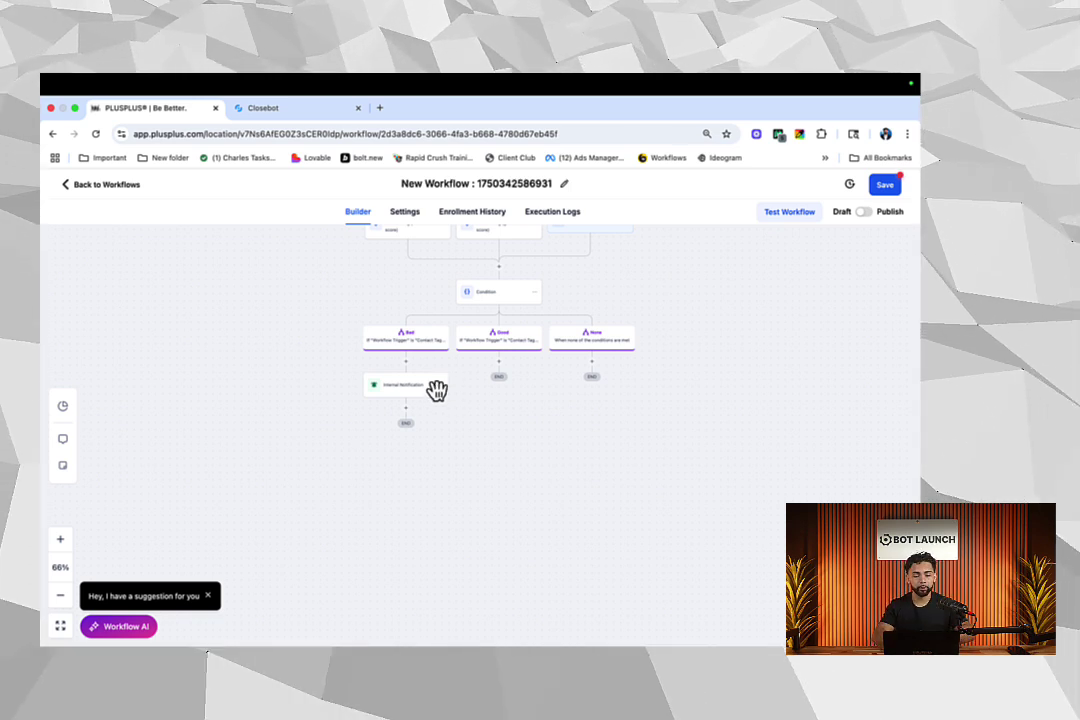
left_click(406, 361)
left_click(688, 290)
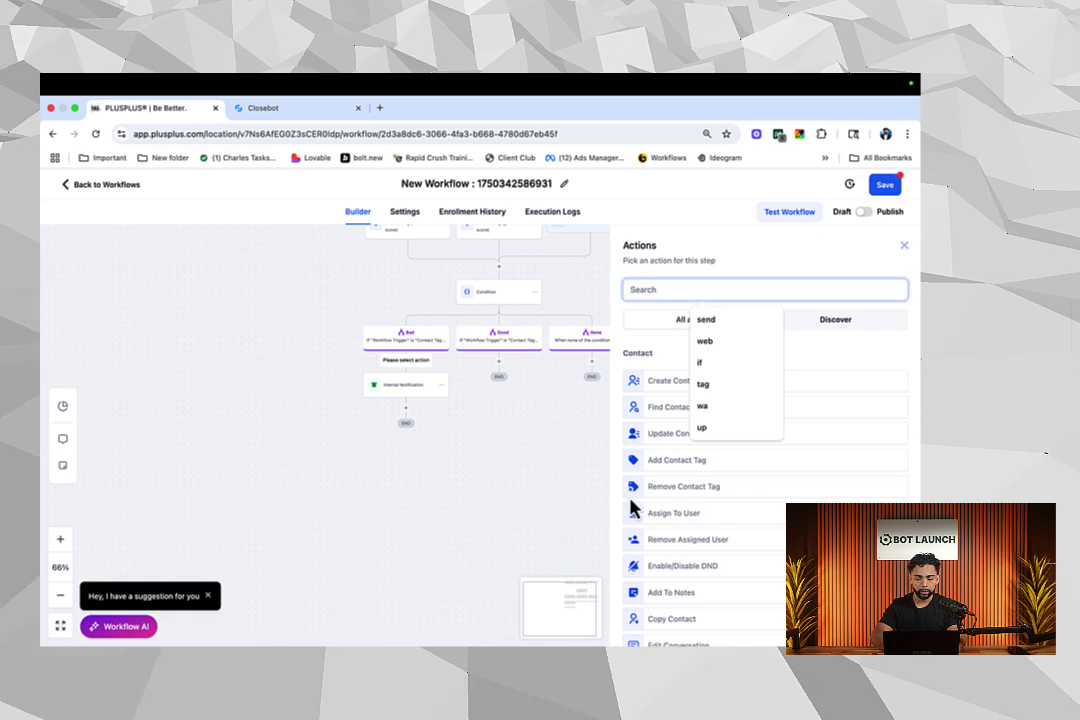
scroll(632, 510, "down", 5)
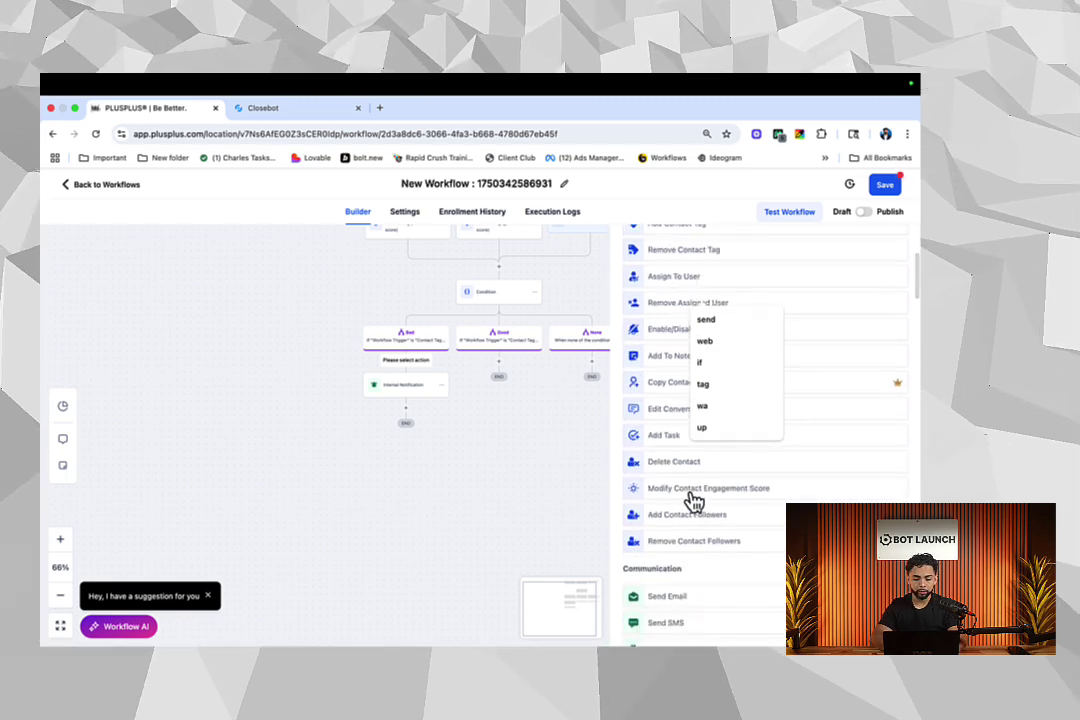
left_click(693, 492)
left_click(658, 405)
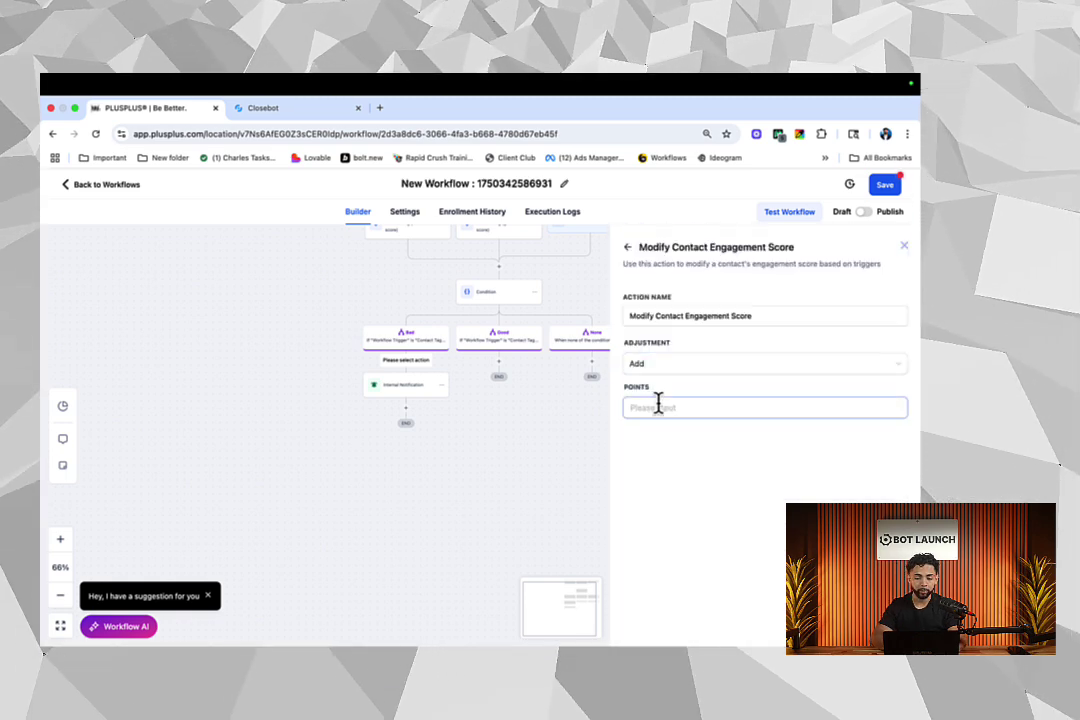
type("1")
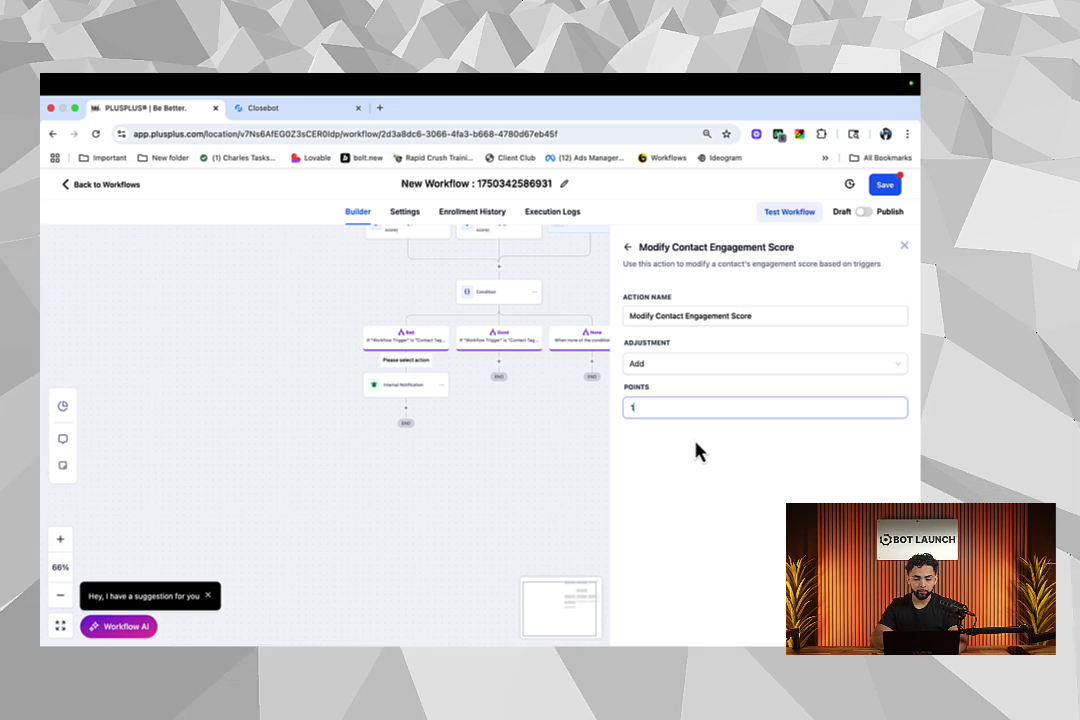
key("BackSpace")
Step: Set the engagement score action to subtract 1 point and save it
left_click(675, 364)
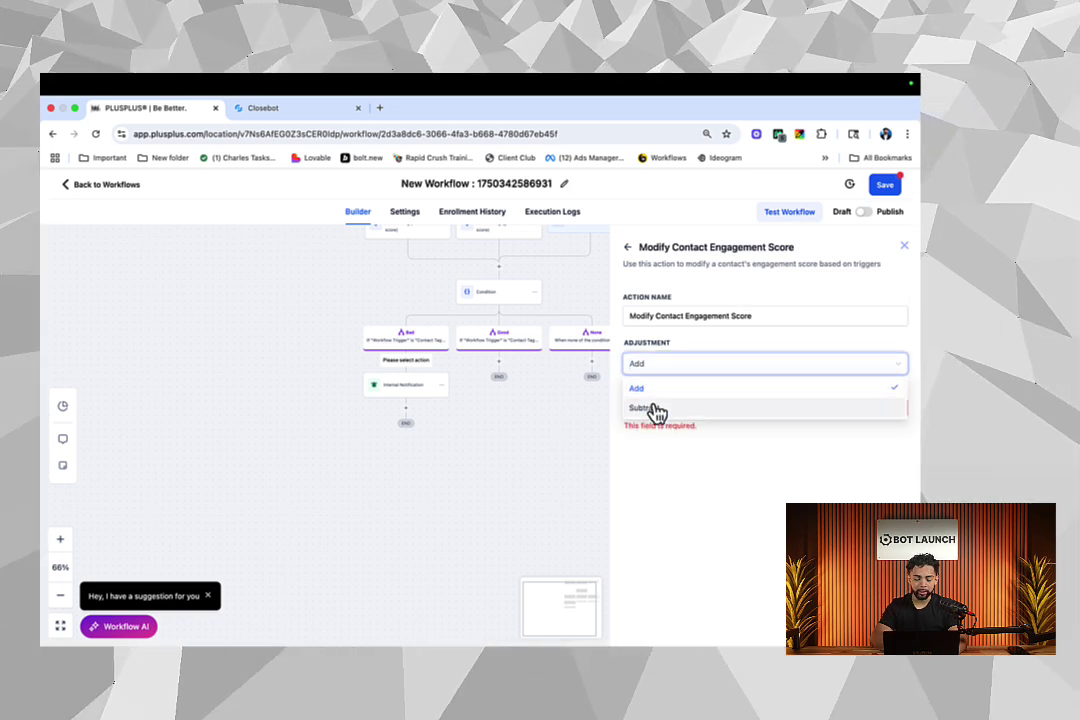
left_click(655, 409)
left_click(675, 409)
type("1")
left_click(880, 627)
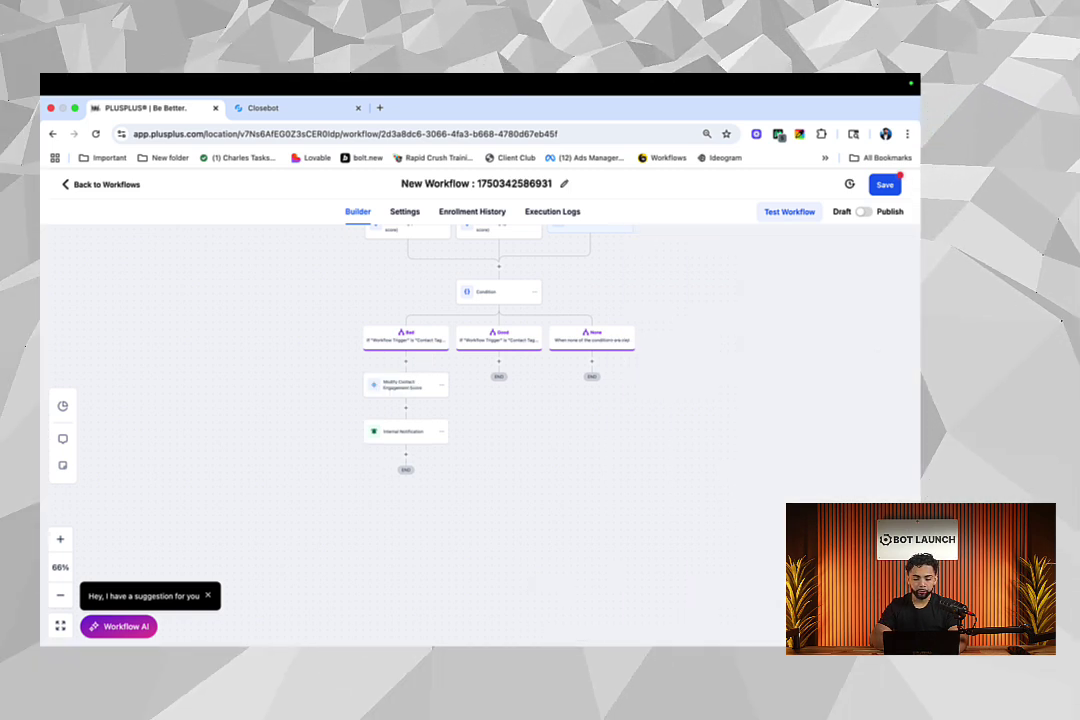
Step: Copy the Modify Contact Engagement Score action from the Bad branch into the Good branch
mouse_move(482, 419)
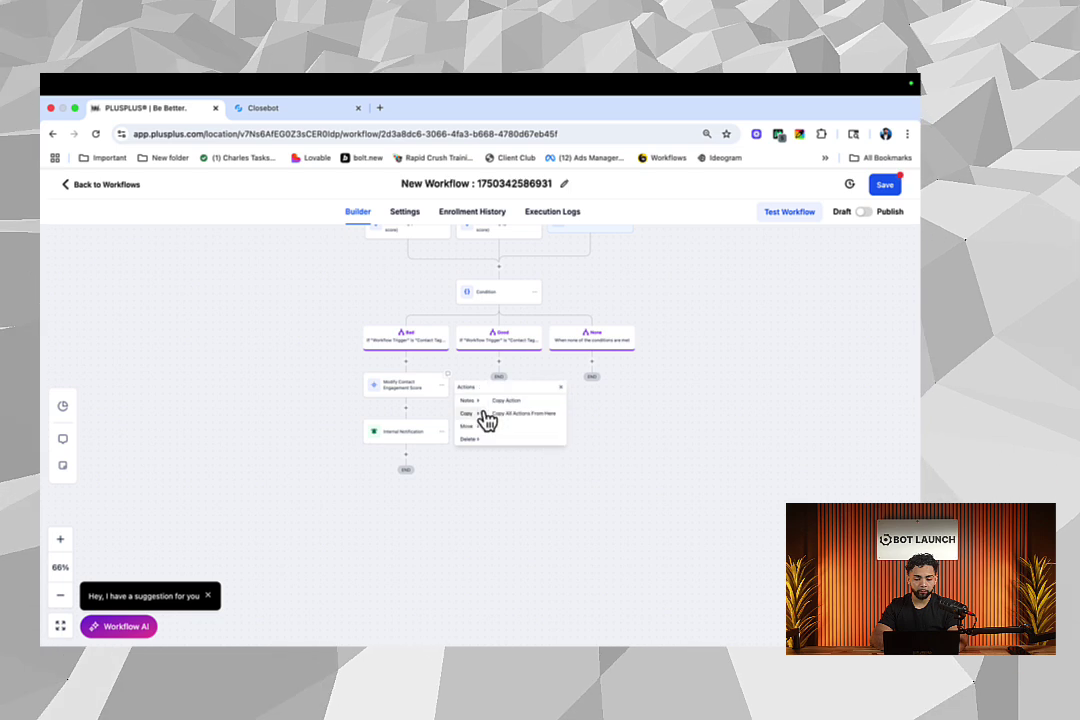
left_click(512, 402)
left_click(500, 364)
Step: Set the Good branch's Modify Contact Engagement Score action to add 2 points and save the workflow
left_click(506, 395)
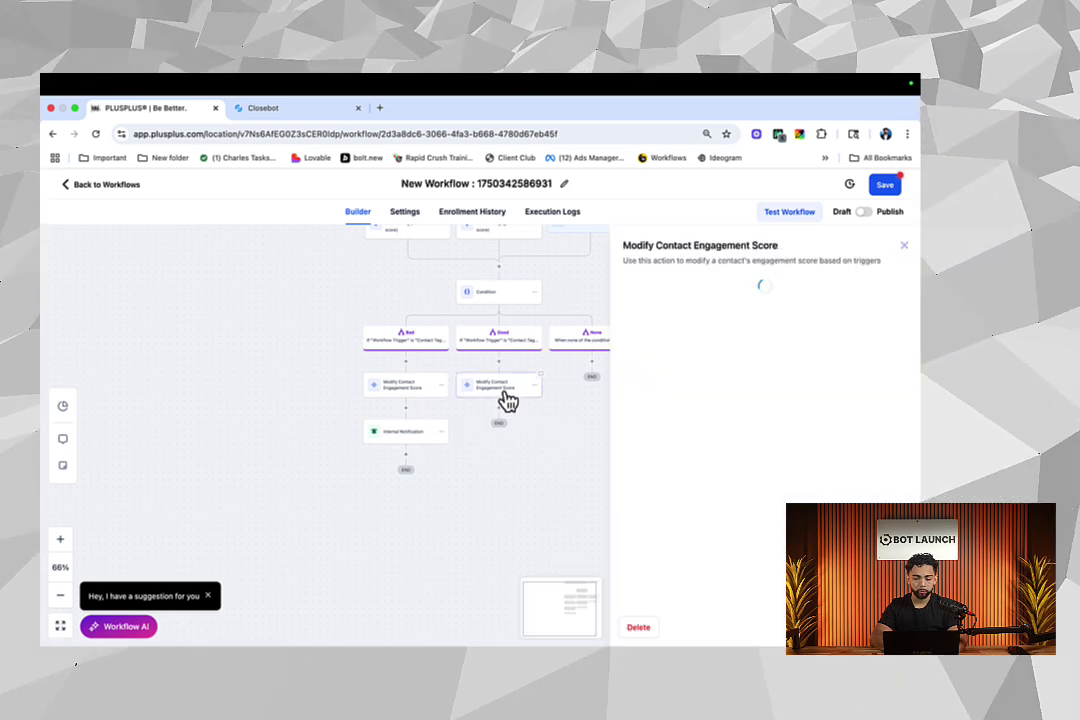
left_click(662, 364)
left_click(659, 387)
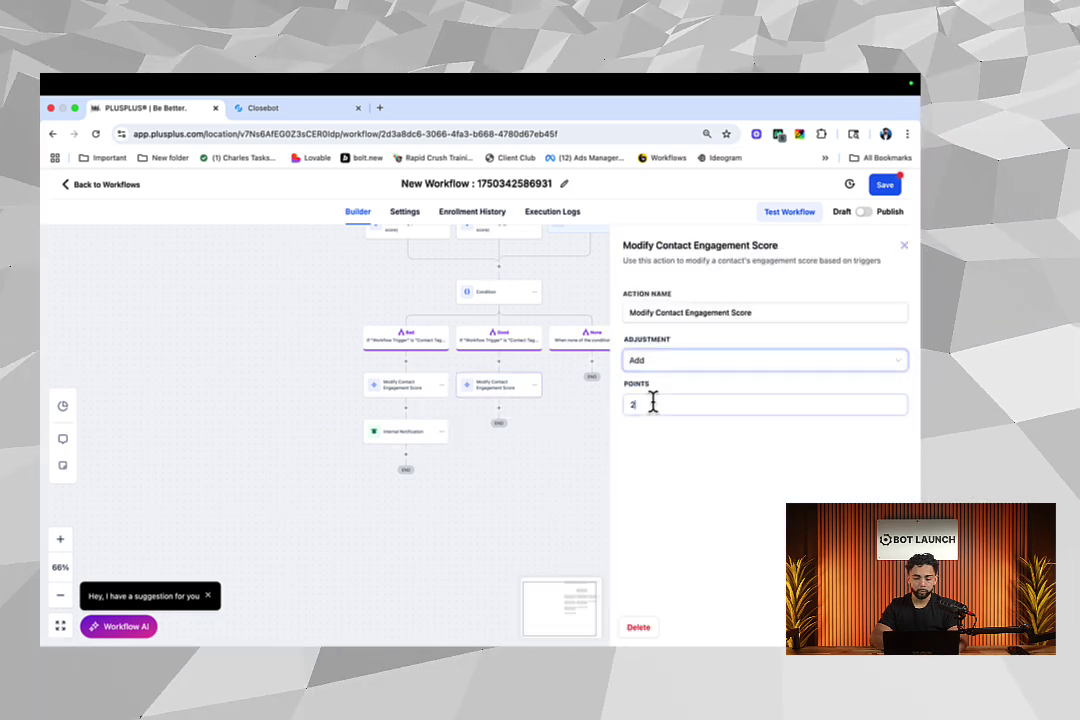
left_click(651, 404)
type("2")
left_click(884, 188)
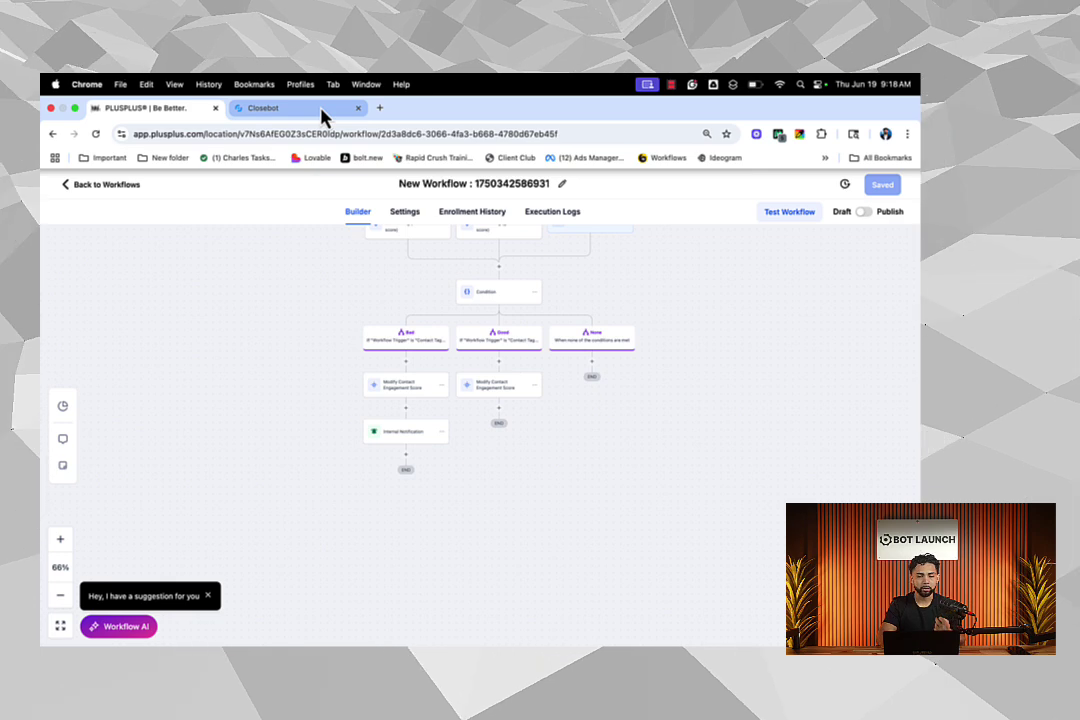
Step: Switch to CloseBot and review the whole TEST workflow, including both credit score branches
left_click(321, 112)
scroll(411, 361, "down", 5)
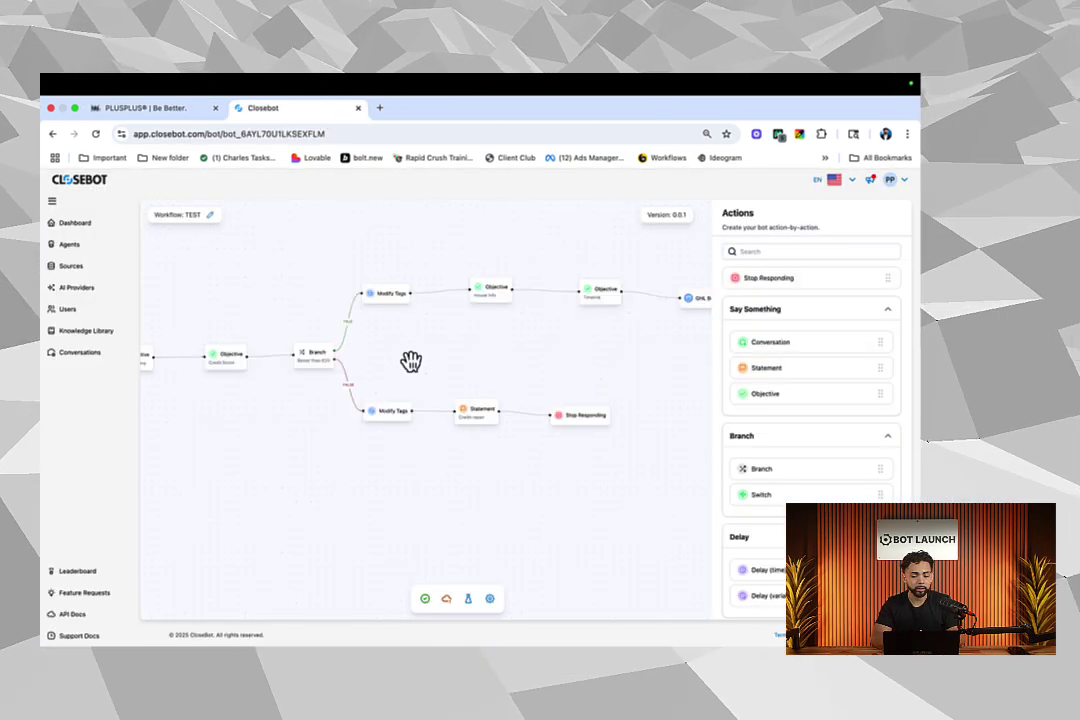
left_click_drag(410, 360, 455, 379)
scroll(431, 378, "down", 2)
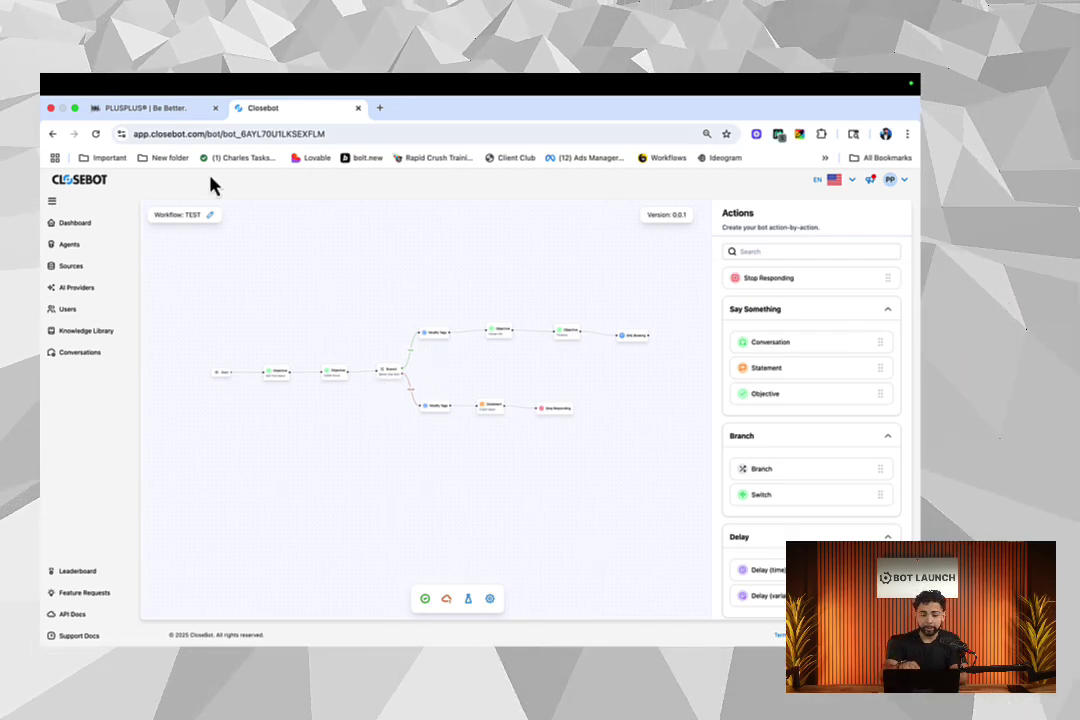
Step: Return to the PLUSPLUS workflow and examine the bad credit score trigger's settings and the Bad branch's actions
left_click(157, 112)
left_click_drag(321, 374, 285, 447)
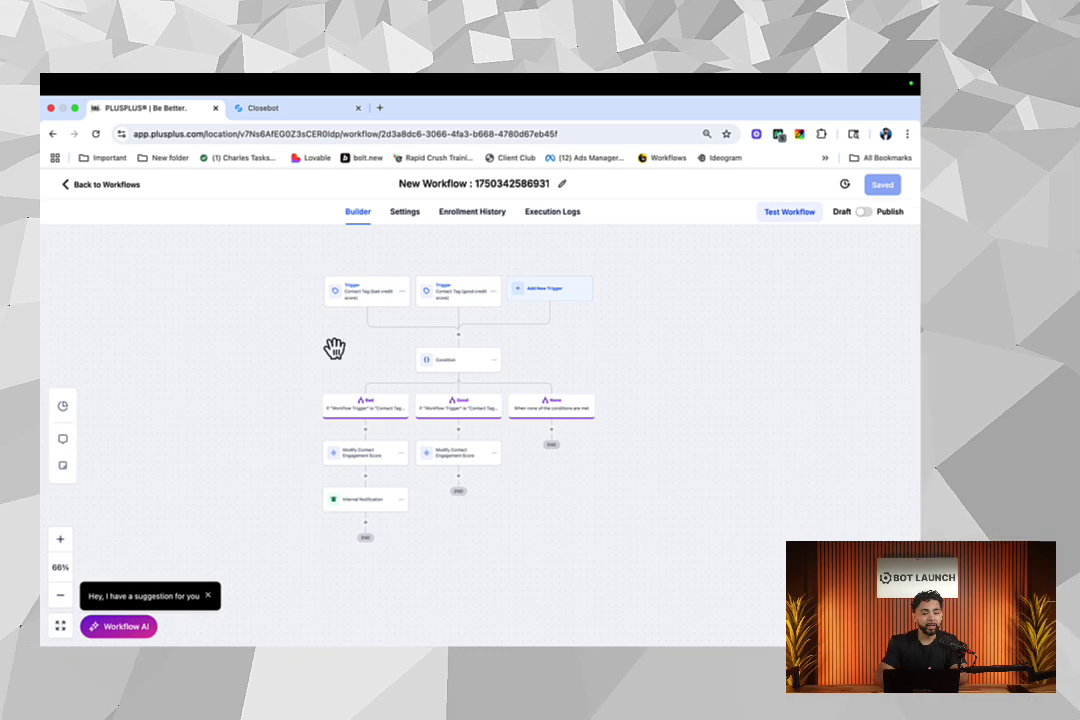
left_click(353, 306)
scroll(386, 357, "up", 5)
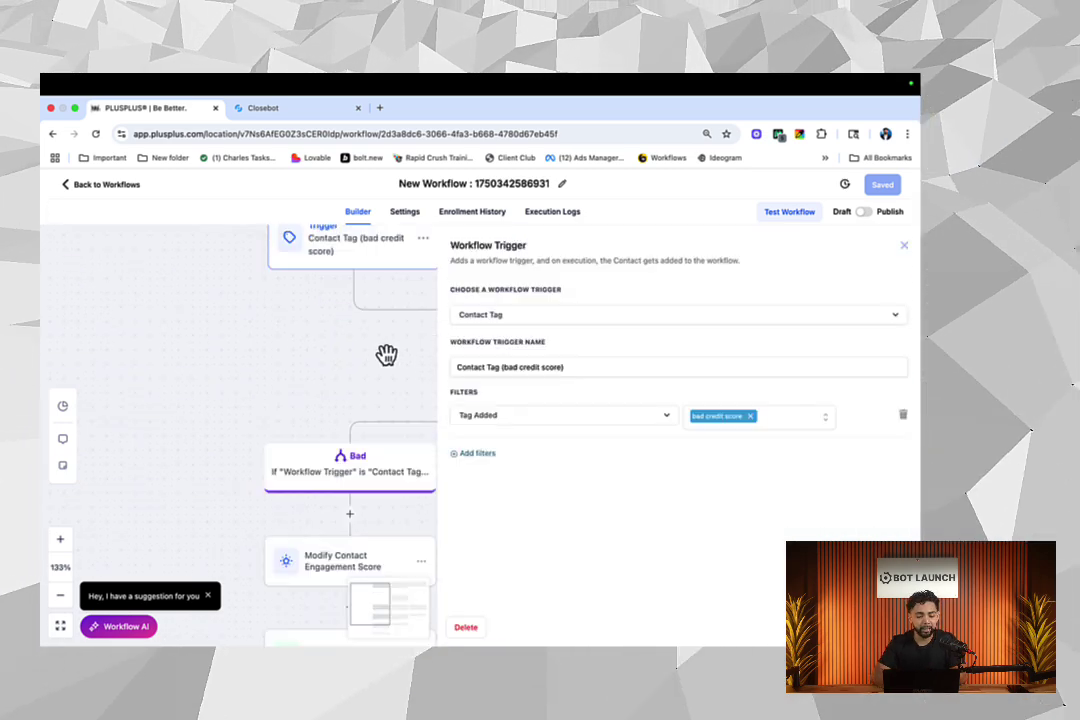
scroll(390, 355, "down", 4)
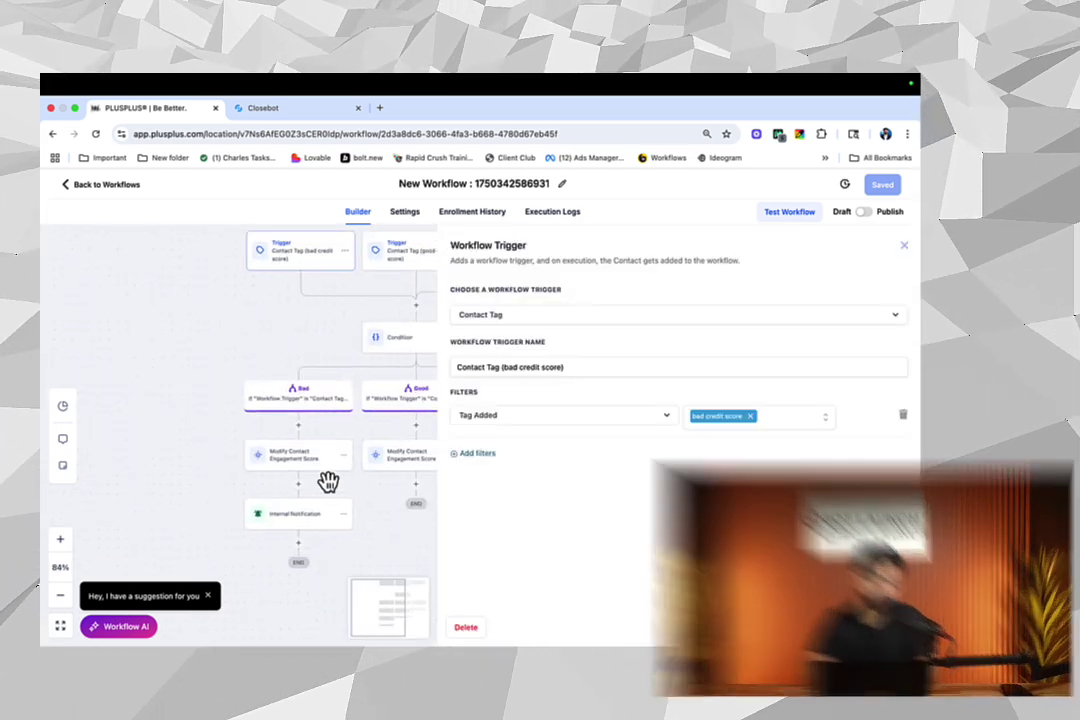